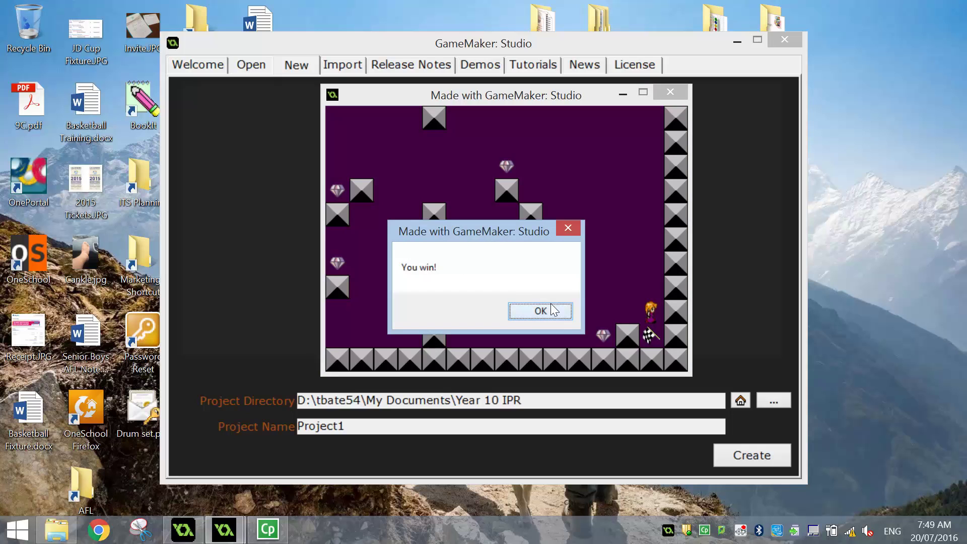
- Dismiss the finished game's "You win!" message and bring up the new project settings
click(552, 307)
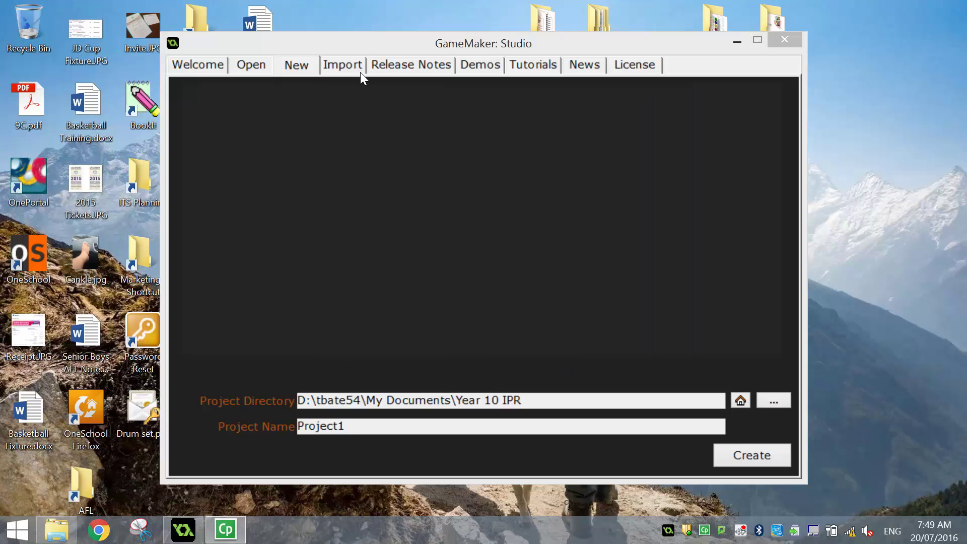
click(365, 45)
click(295, 68)
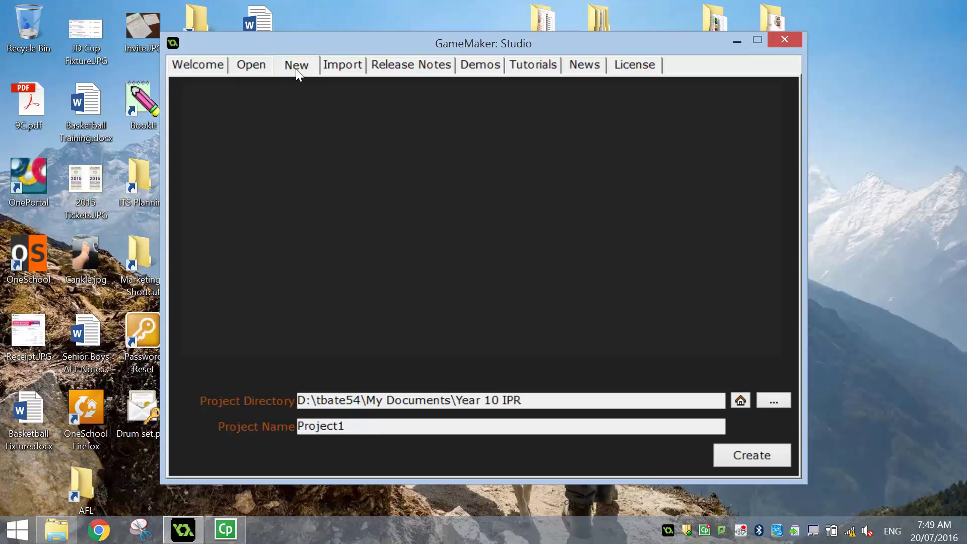
- Create a new project named "Views & Masks" in the Year 10 IPR directory
drag(383, 400, 522, 400)
click(522, 401)
drag(346, 426, 272, 428)
text(Views & m)
key(BackSpace)
text(Masks)
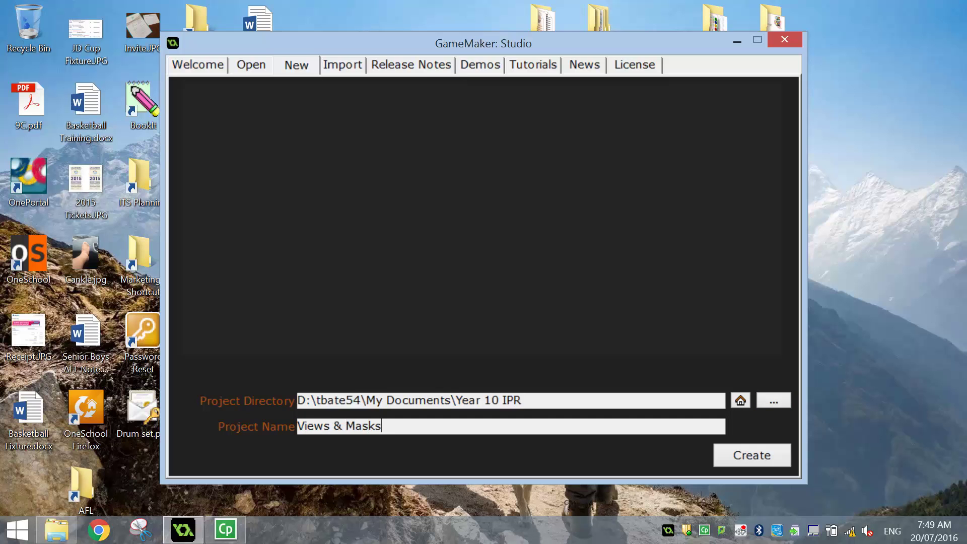
click(734, 450)
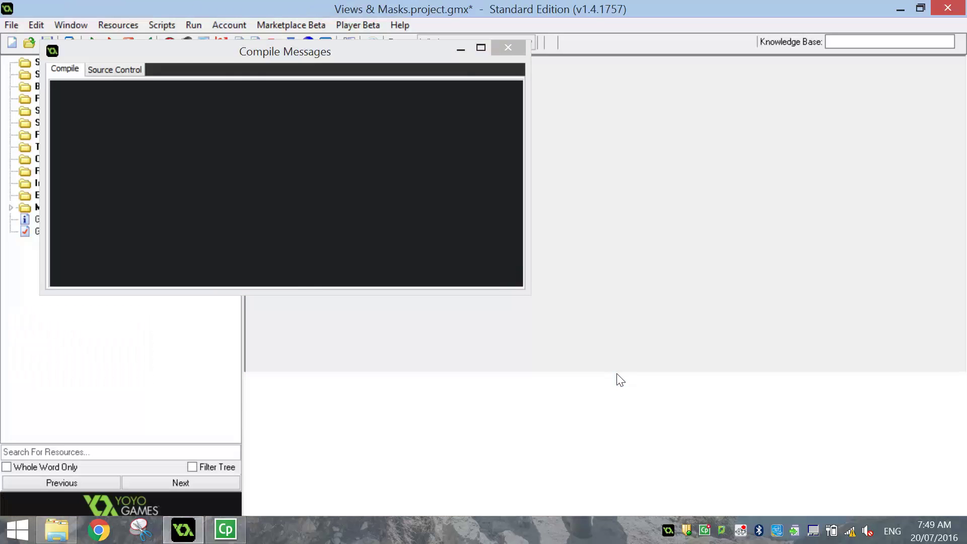
- Close the Compile Messages window and maximize the project window
drag(489, 2, 495, 16)
click(502, 43)
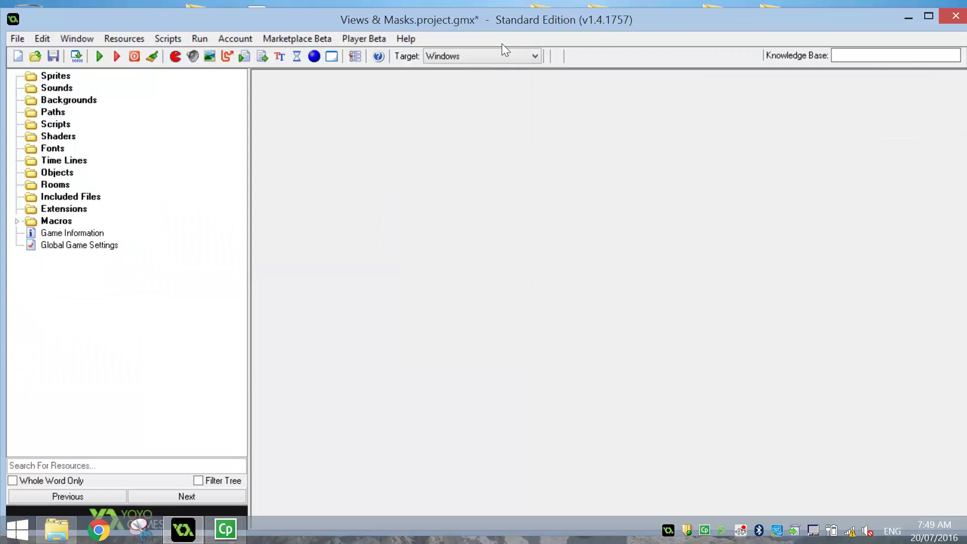
double_click(618, 19)
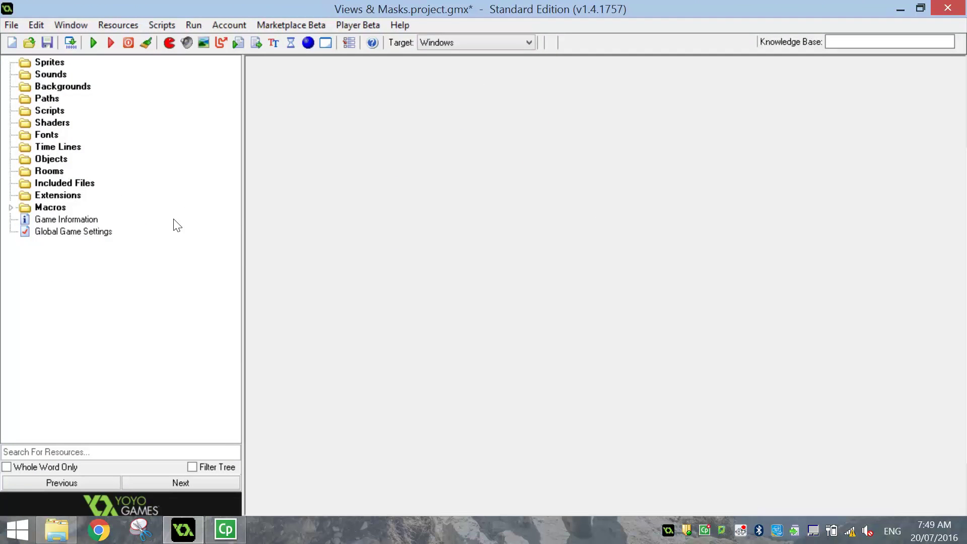
- Switch to File Explorer and copy all the game resource files in the "11 - Views & Masks" folder
click(69, 530)
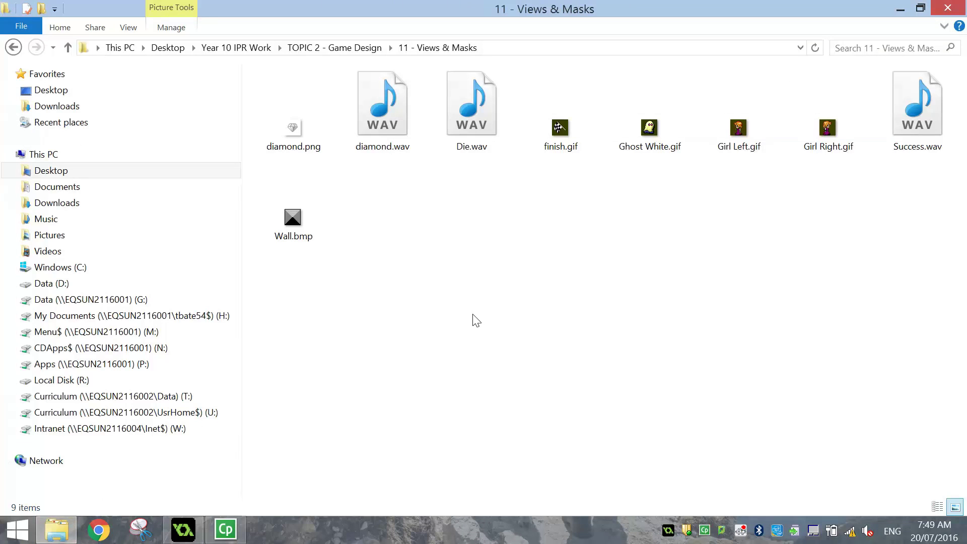
drag(272, 318, 925, 113)
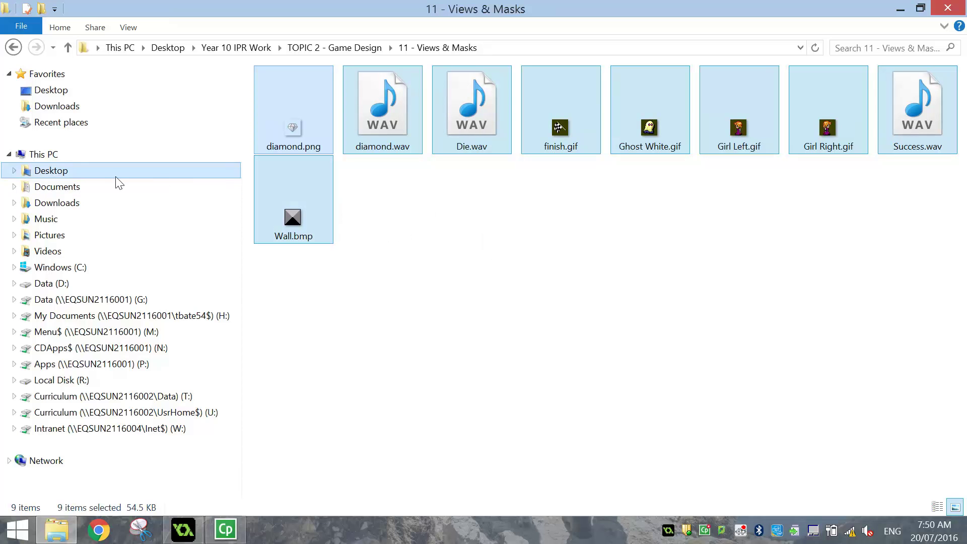
- Create a folder named Resources inside Documents > Year 10 IPR > Views & Masks.gmx
click(87, 186)
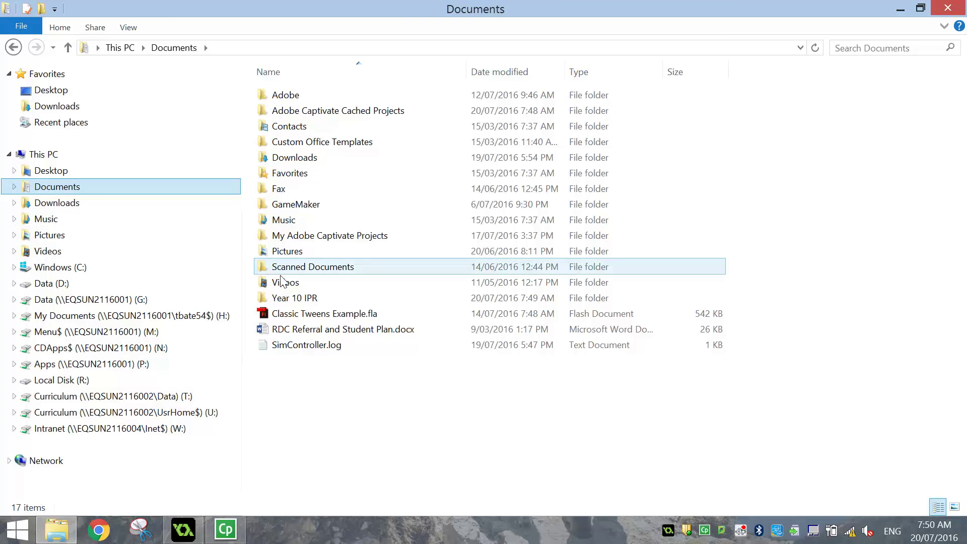
double_click(295, 298)
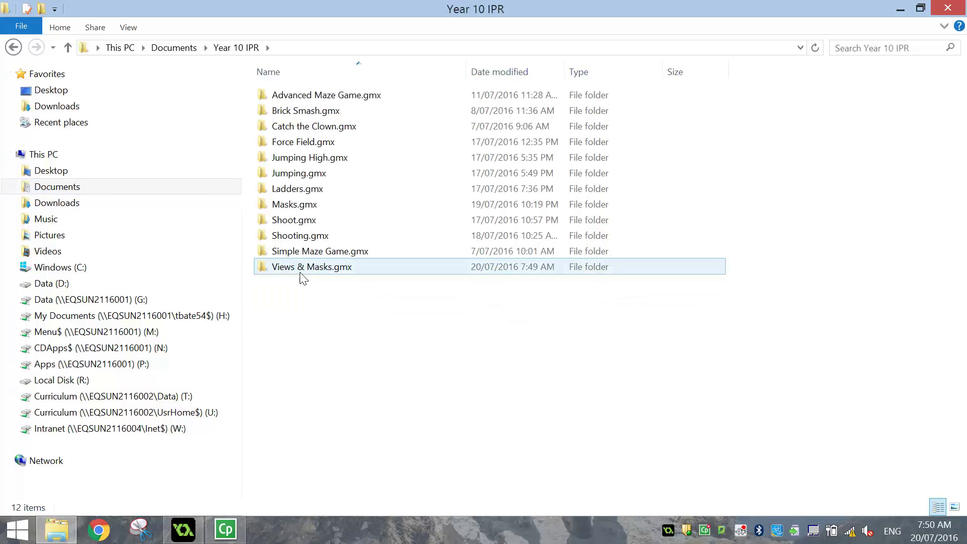
double_click(304, 271)
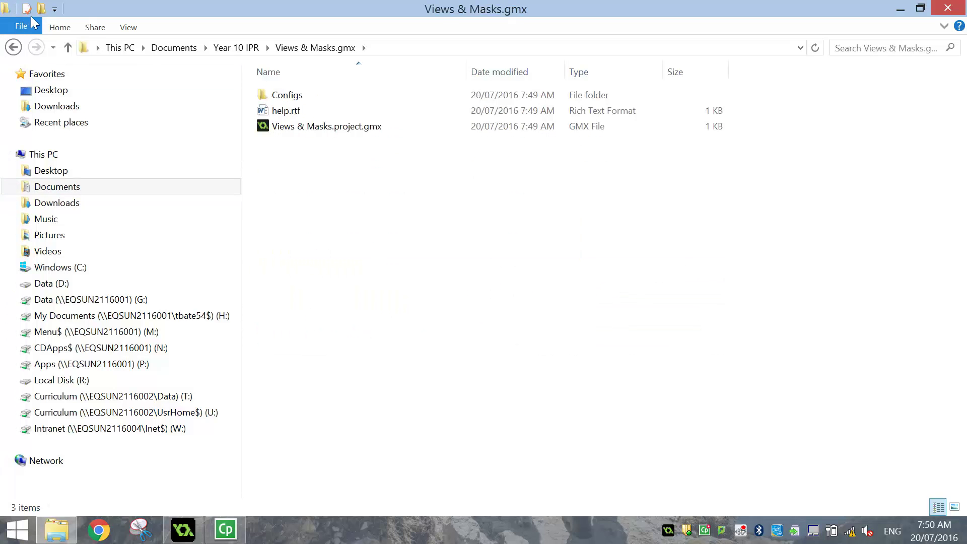
key(ctrl+shift+n)
text(Resources)
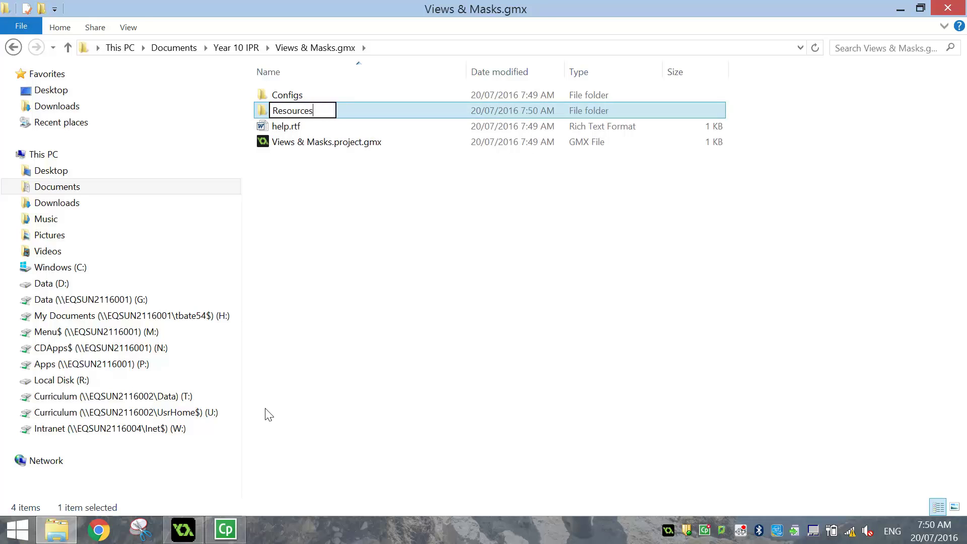
key(Return)
- Open the new Resources folder and paste the copied image and sound files into it
key(Return)
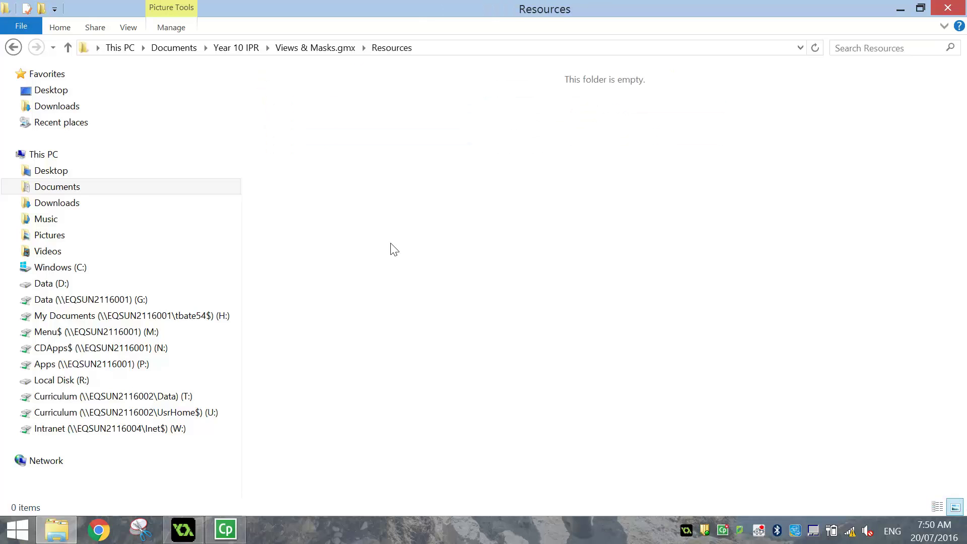
key(ctrl+v)
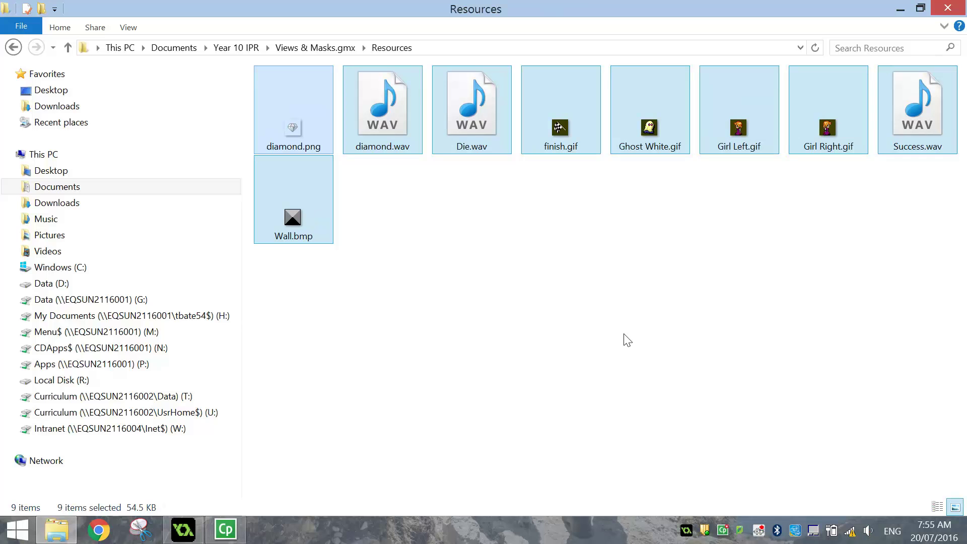
- Switch back to GameMaker: Studio and create a sprite named spr_diamond from diamond.png, leaving Remove Background off
click(185, 530)
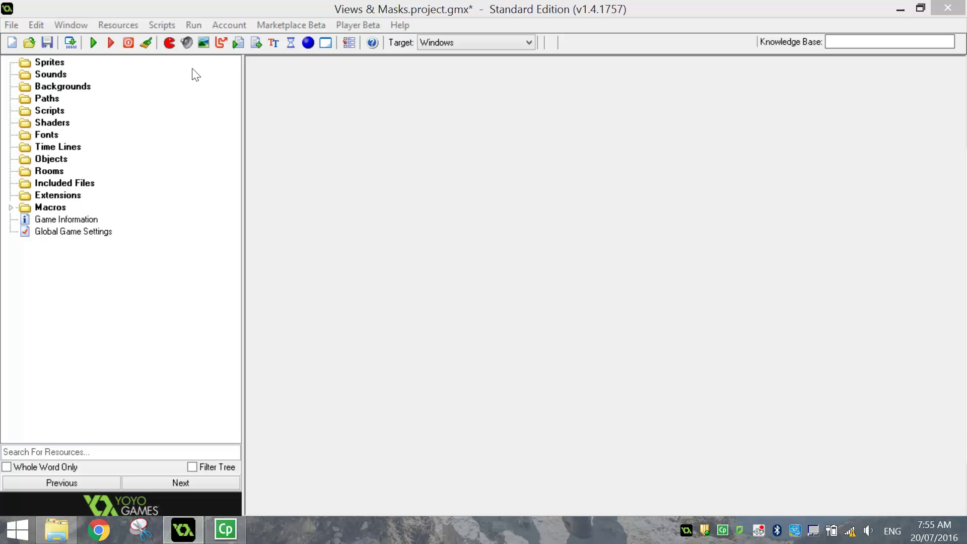
click(168, 46)
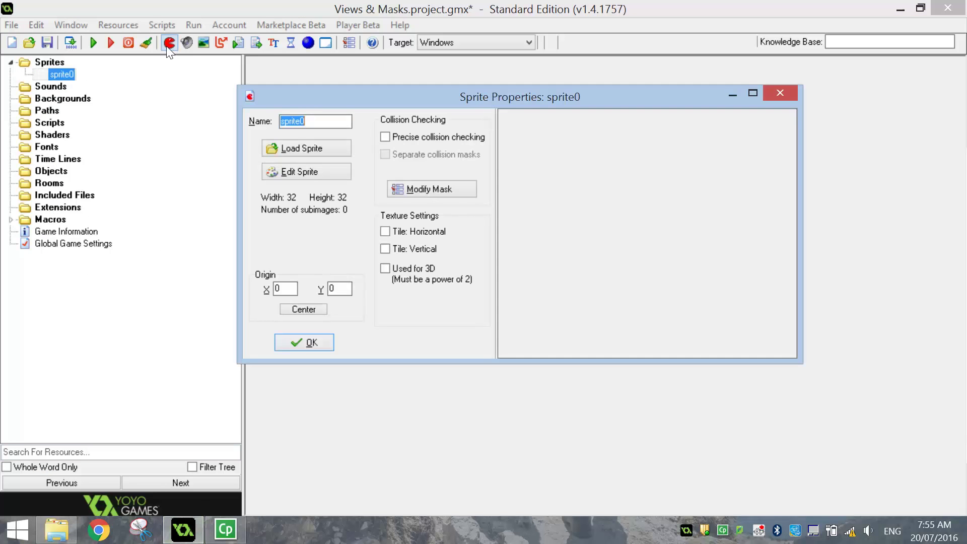
click(296, 146)
double_click(308, 157)
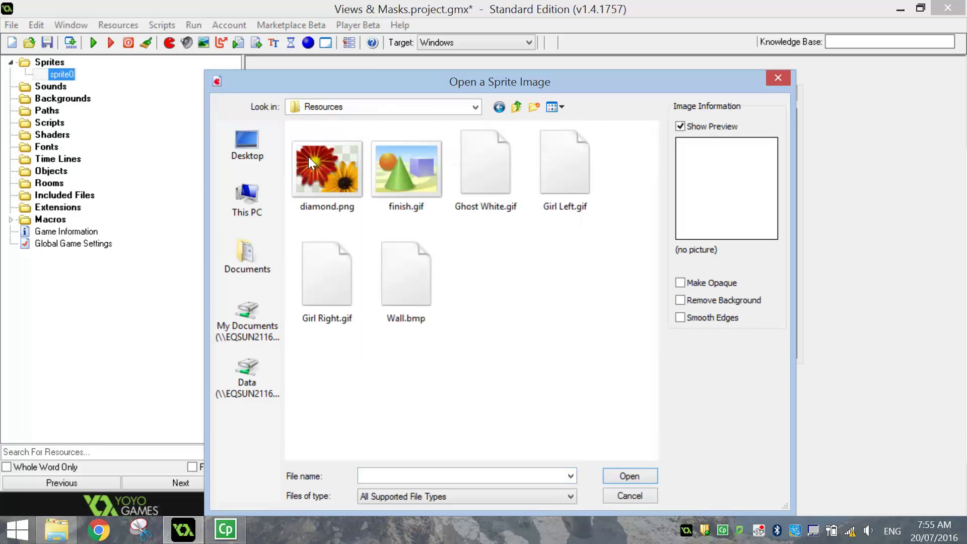
click(313, 161)
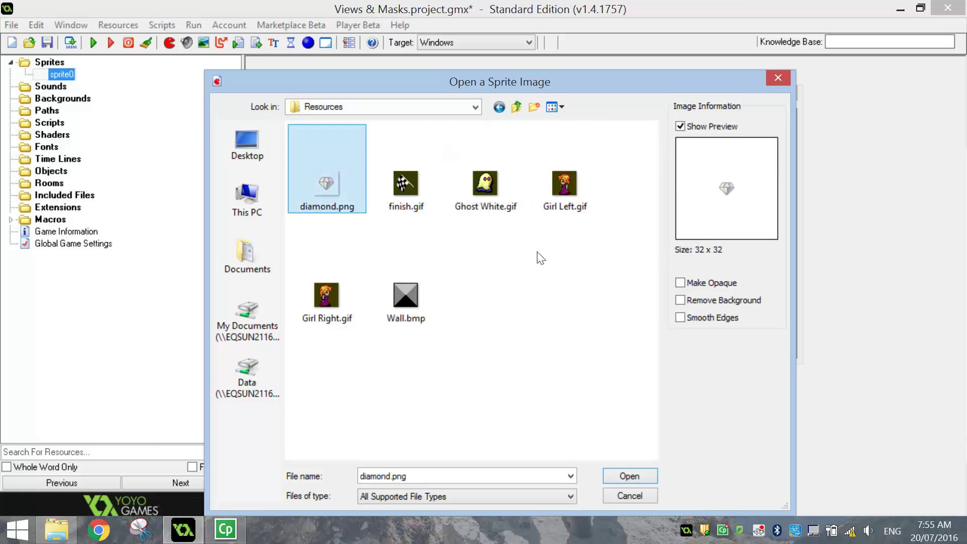
click(708, 303)
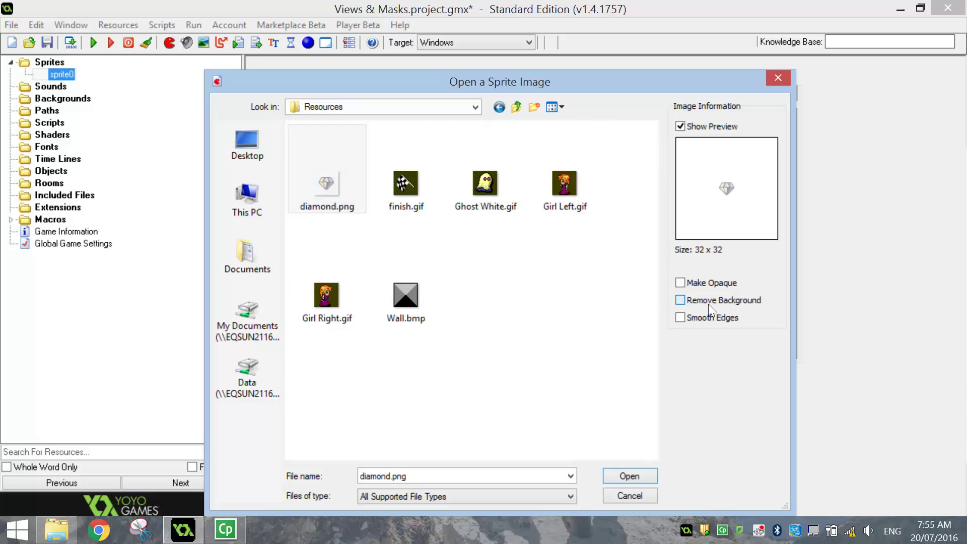
click(708, 304)
click(628, 478)
key(ctrl+a)
text(spr_diamond)
key(Return)
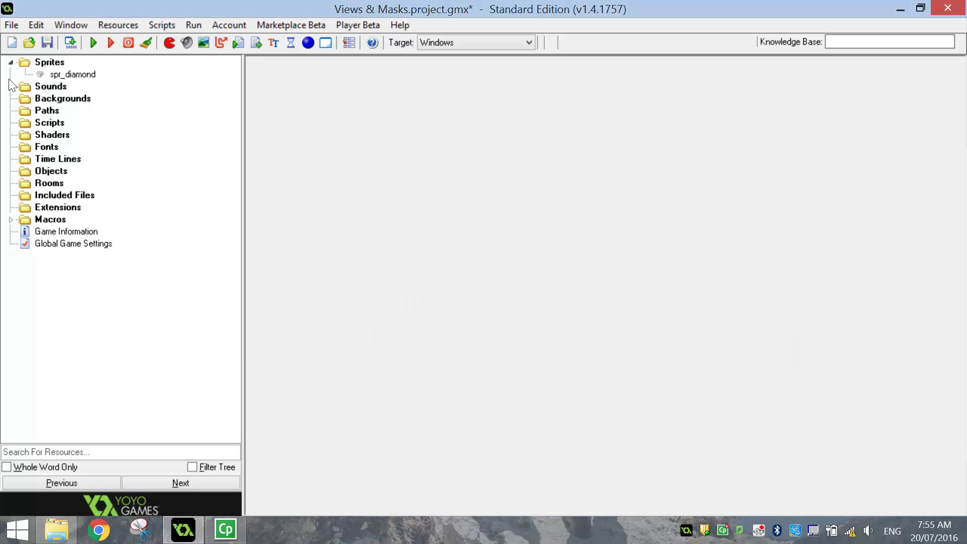
- Create a sprite named spr_finish from finish.gif with Remove Background enabled
click(169, 42)
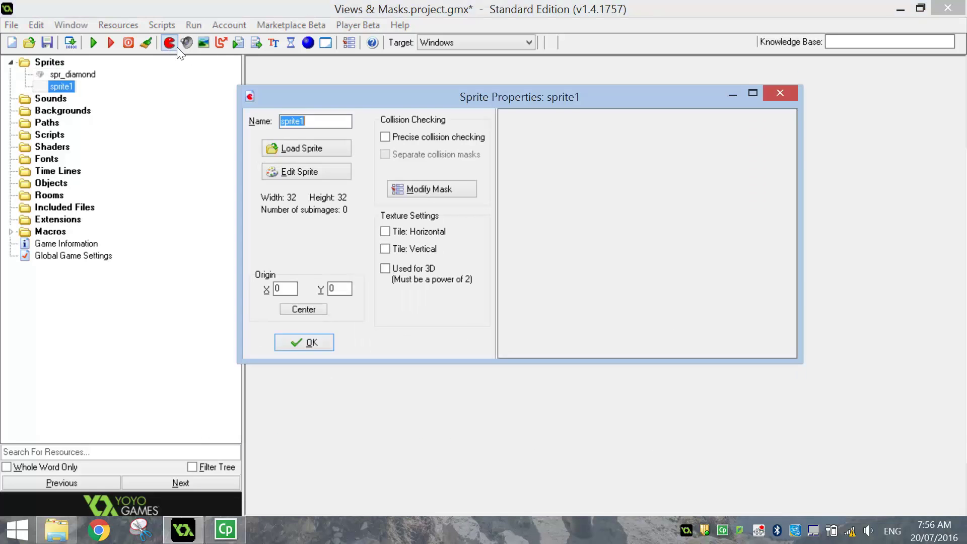
click(323, 141)
click(418, 167)
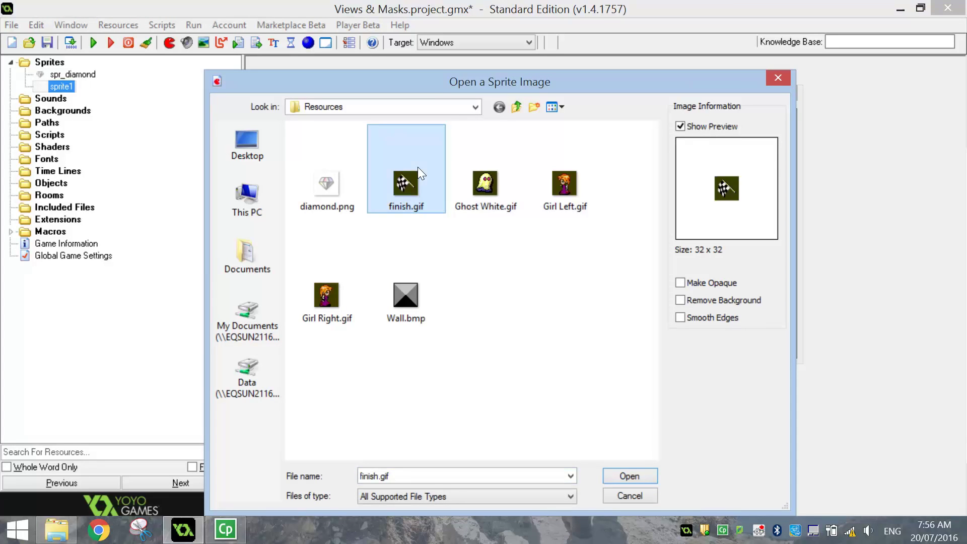
click(718, 303)
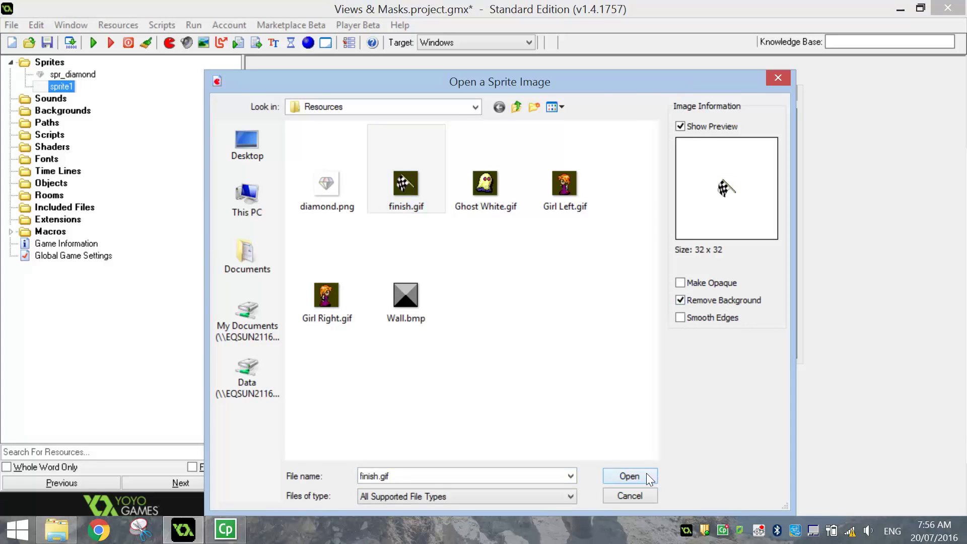
click(646, 475)
double_click(315, 121)
text(spr_)
key(Return)
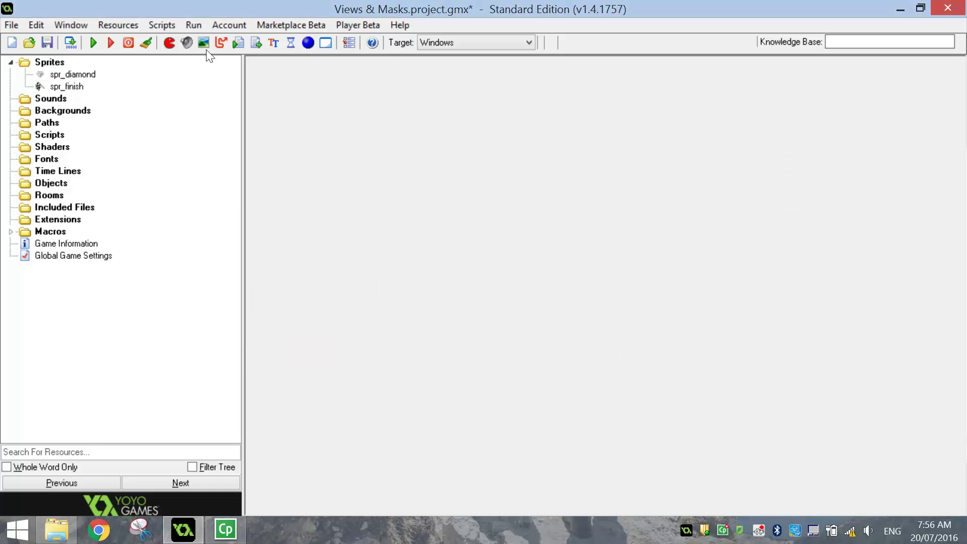
- Create a sprite named spr_ghost from Ghost White.gif
click(169, 43)
click(323, 151)
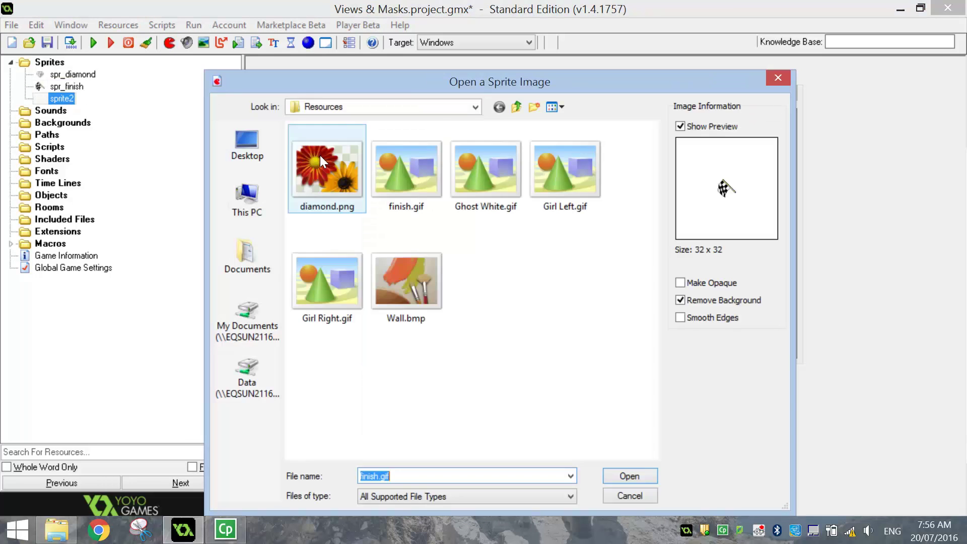
click(492, 185)
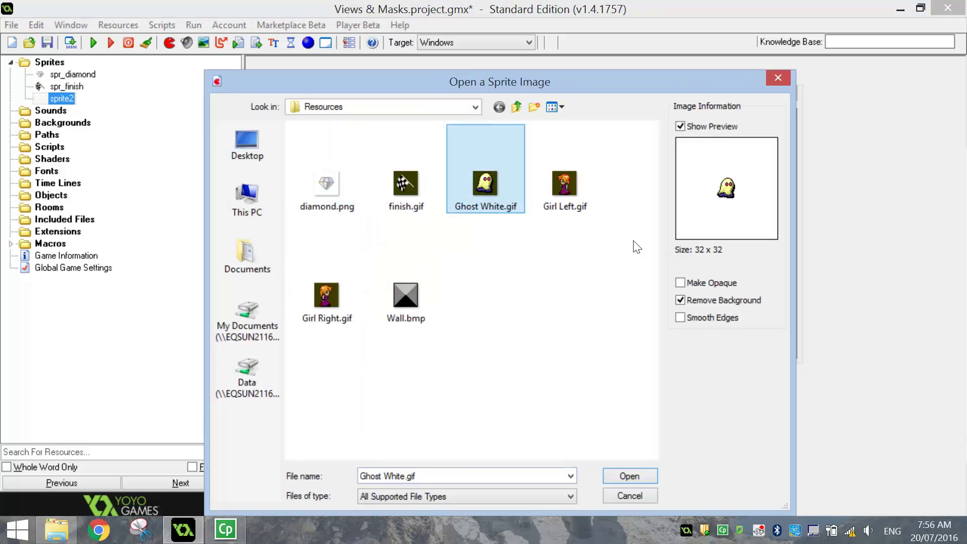
click(635, 480)
double_click(317, 121)
text(spr_ghost)
key(Return)
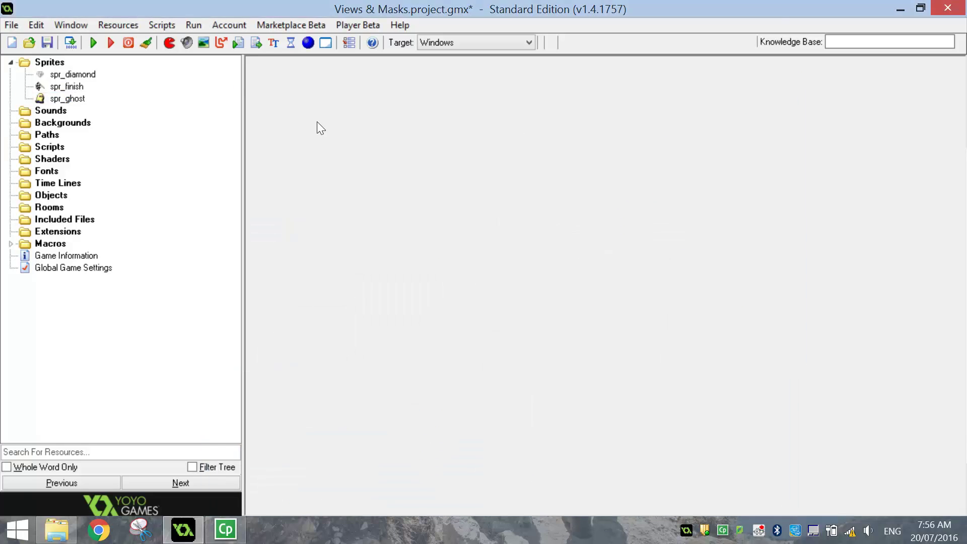
- Create a sprite named spr_left from Girl Left.gif
click(169, 42)
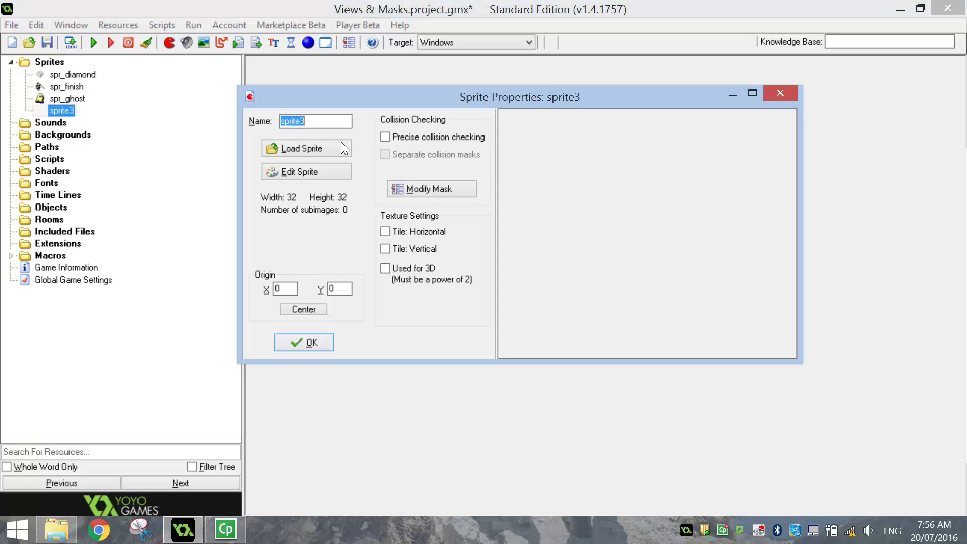
click(303, 146)
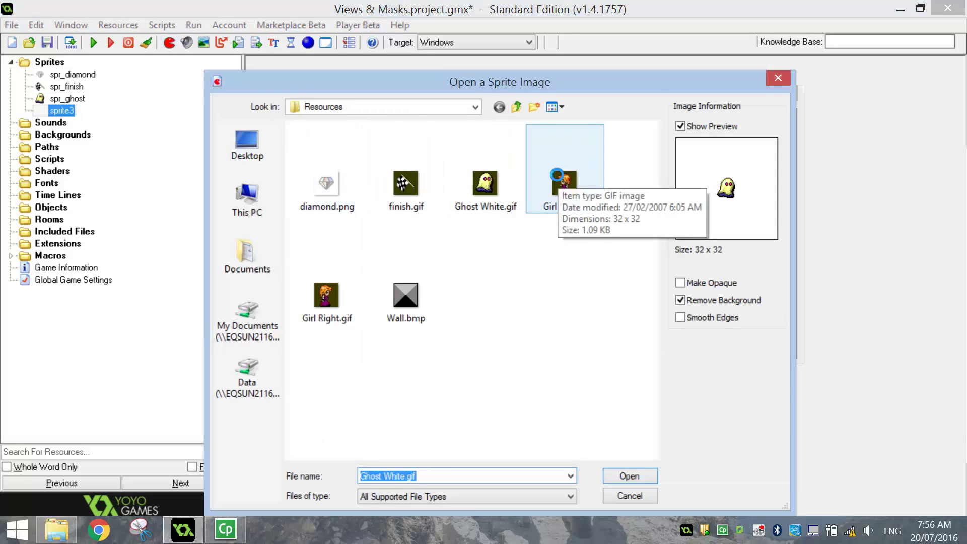
double_click(564, 183)
key(shift+Tab)
text(sp)
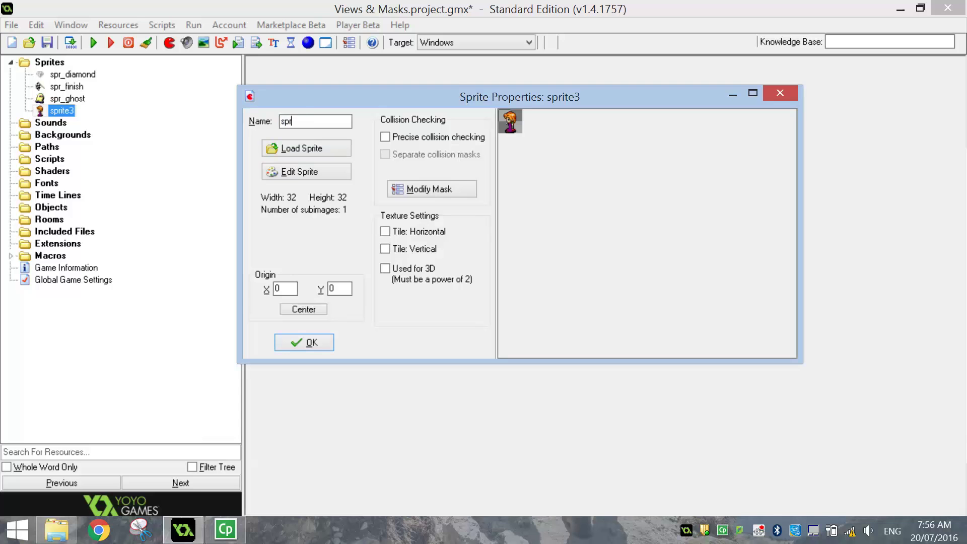
text(r_left)
key(Return)
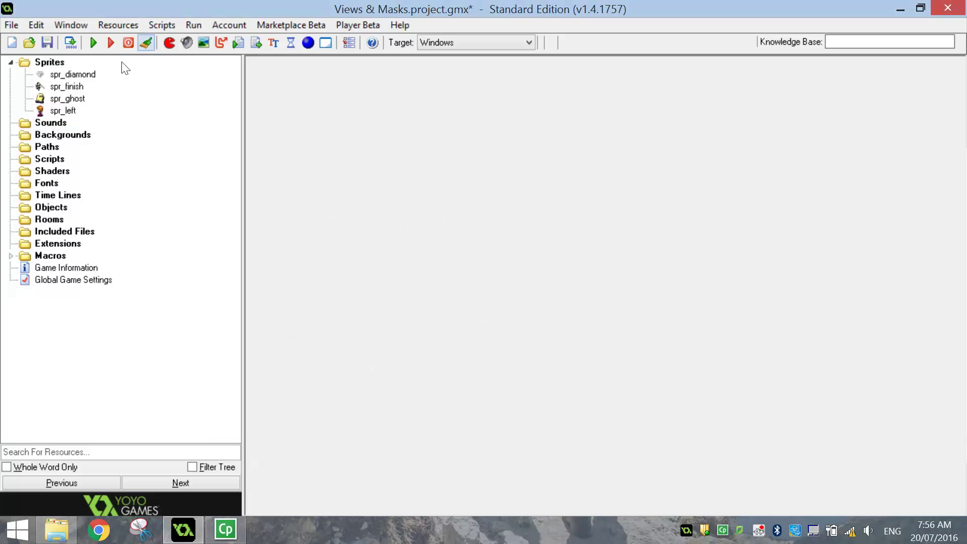
- Add a blank sound resource, and create a sprite named spr_right from Girl Right.gif
click(170, 42)
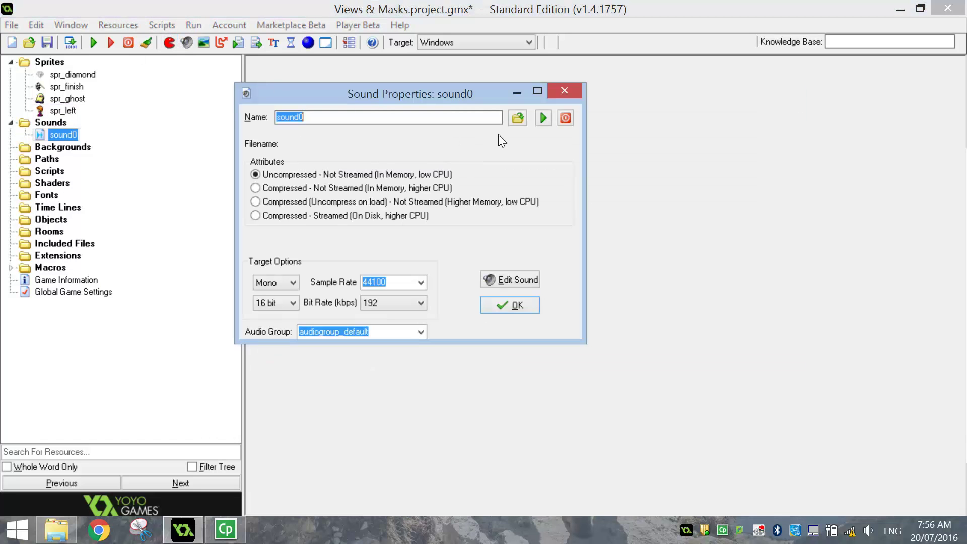
click(564, 90)
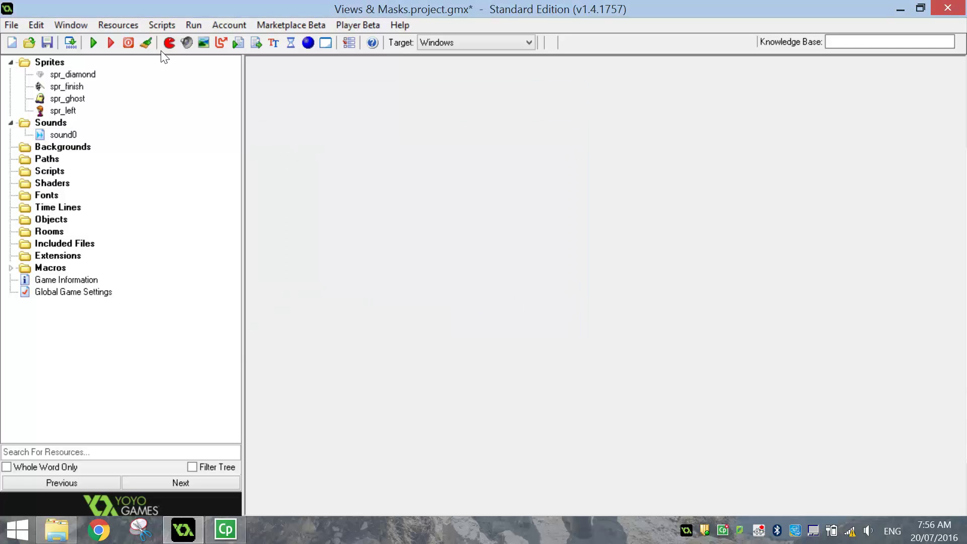
click(169, 42)
click(277, 144)
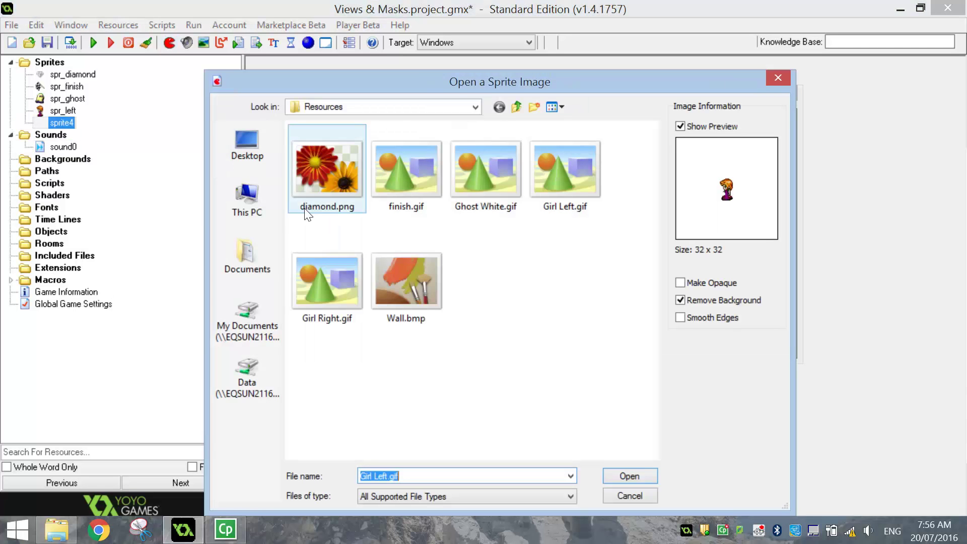
double_click(328, 285)
key(shift+Tab)
text(s)
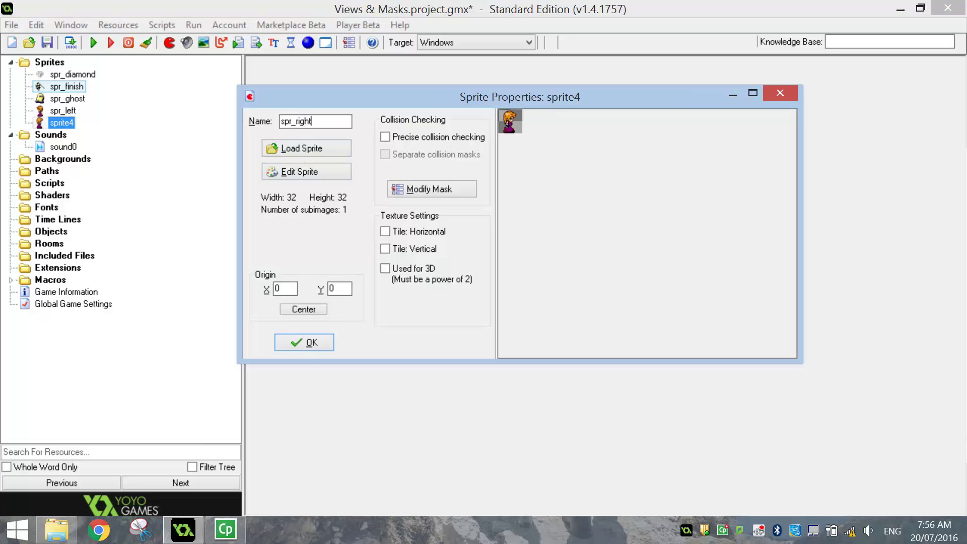
key(Return)
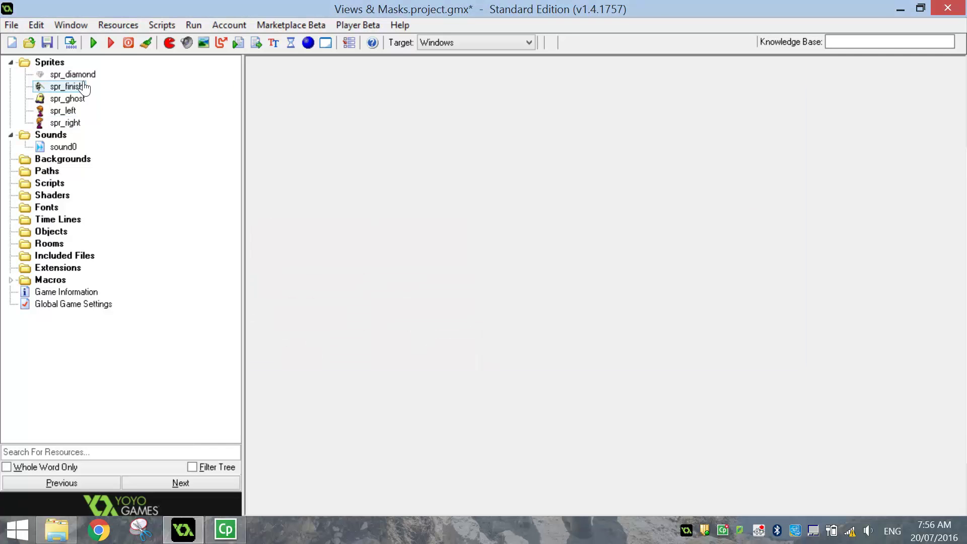
- Create a sprite named spr_wall from Wall.bmp with Remove Background turned off
click(169, 43)
click(278, 149)
click(393, 284)
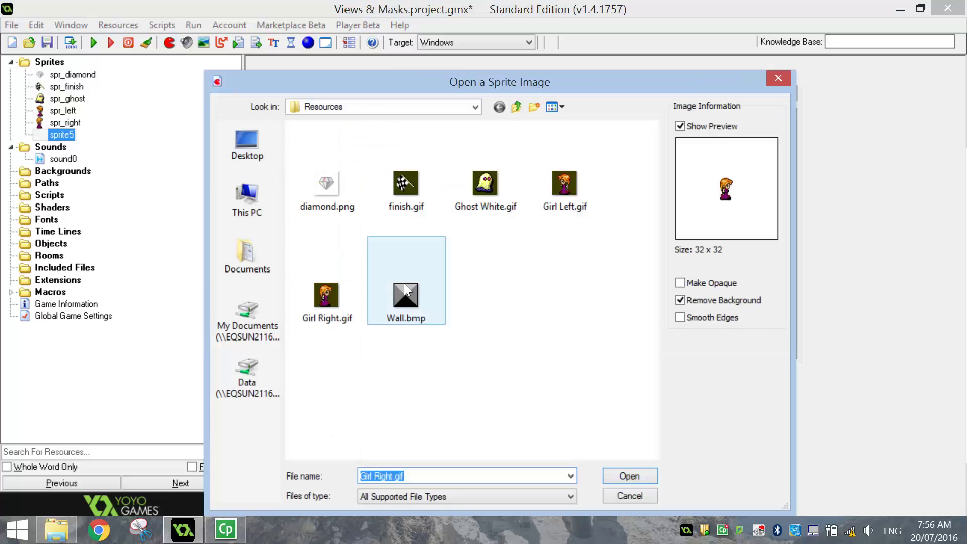
click(736, 302)
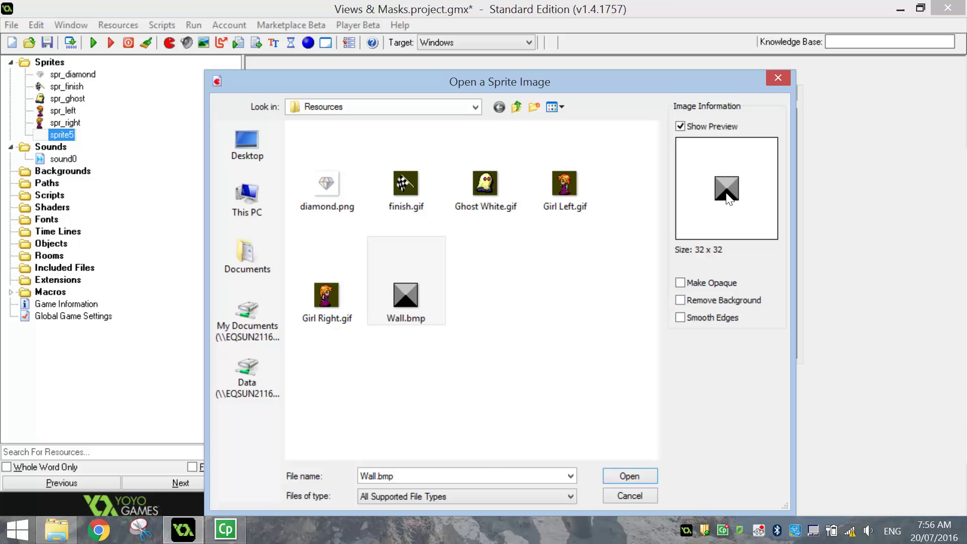
click(629, 476)
double_click(304, 120)
text(spr_wa)
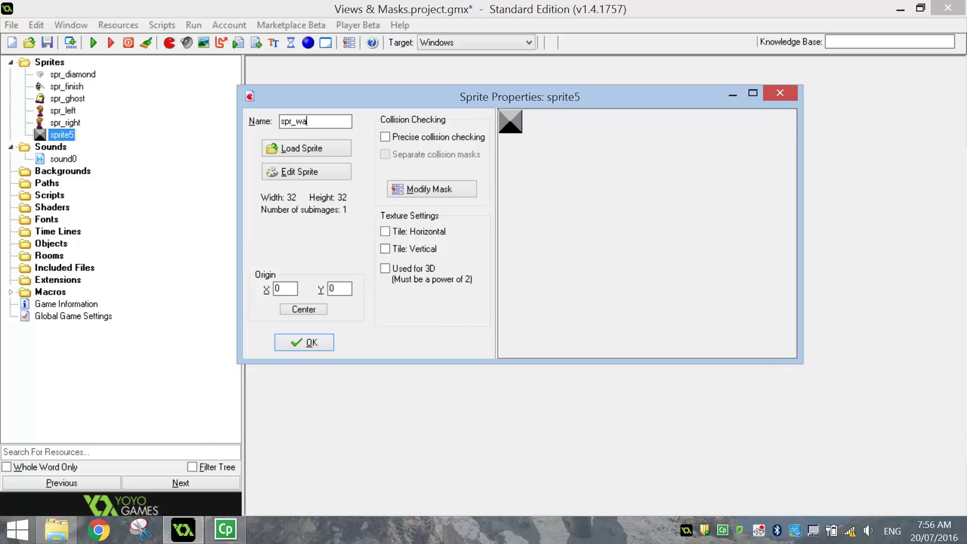
text(ll)
key(Return)
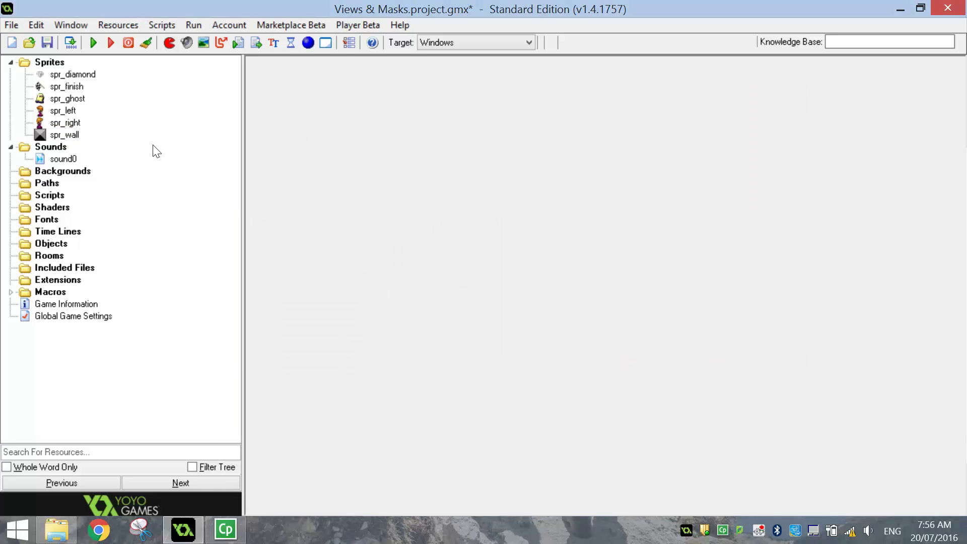
- Load diamond.wav into the blank sound resource and name it snd_diamond
double_click(61, 159)
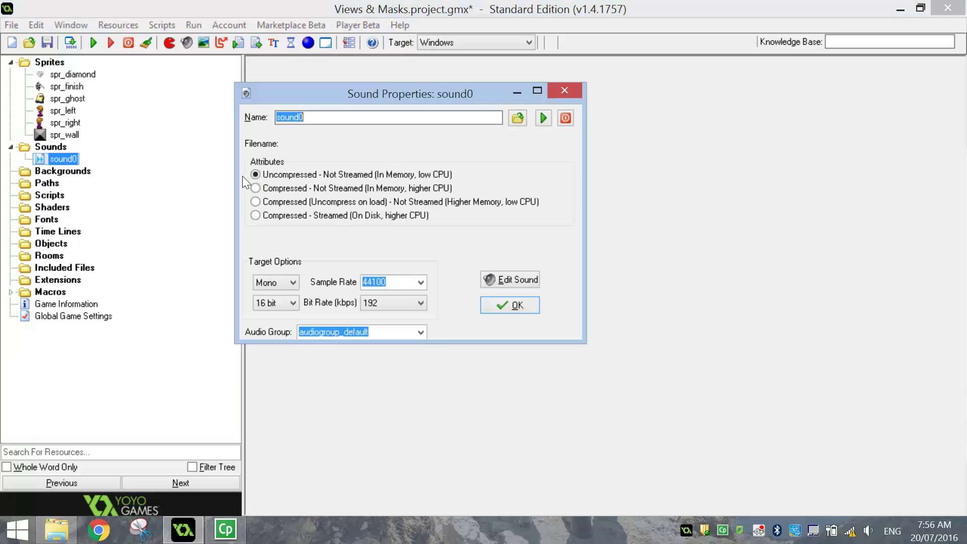
click(517, 116)
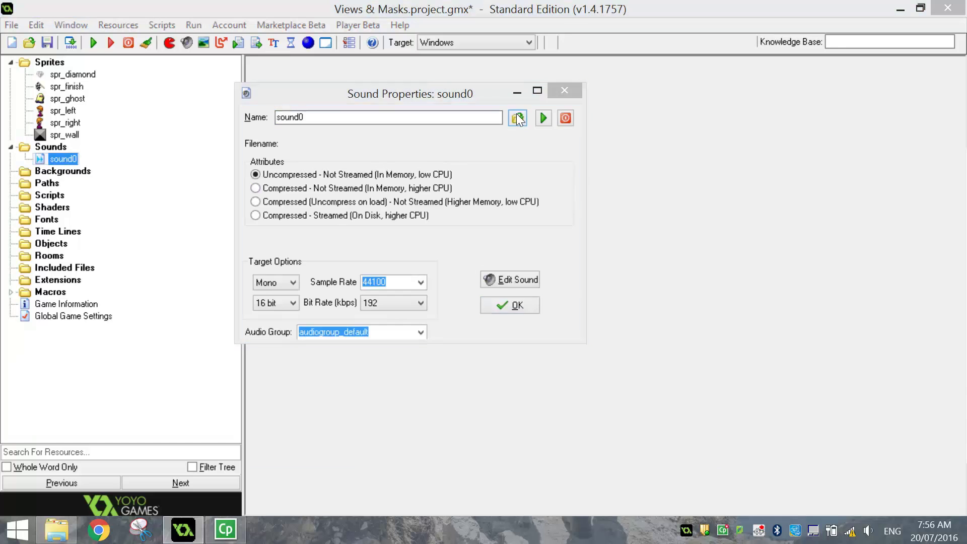
double_click(435, 225)
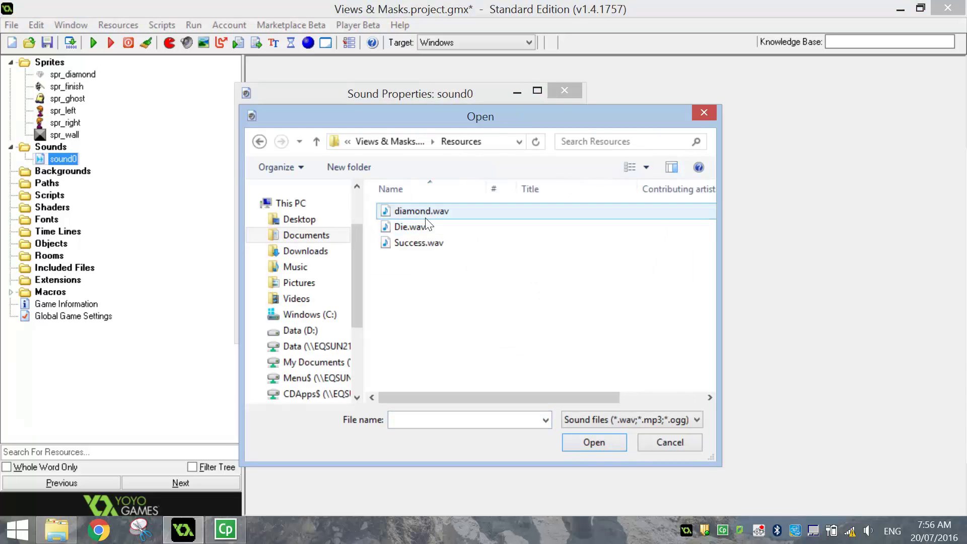
double_click(416, 211)
drag(330, 117, 34, 86)
text(snd_diam)
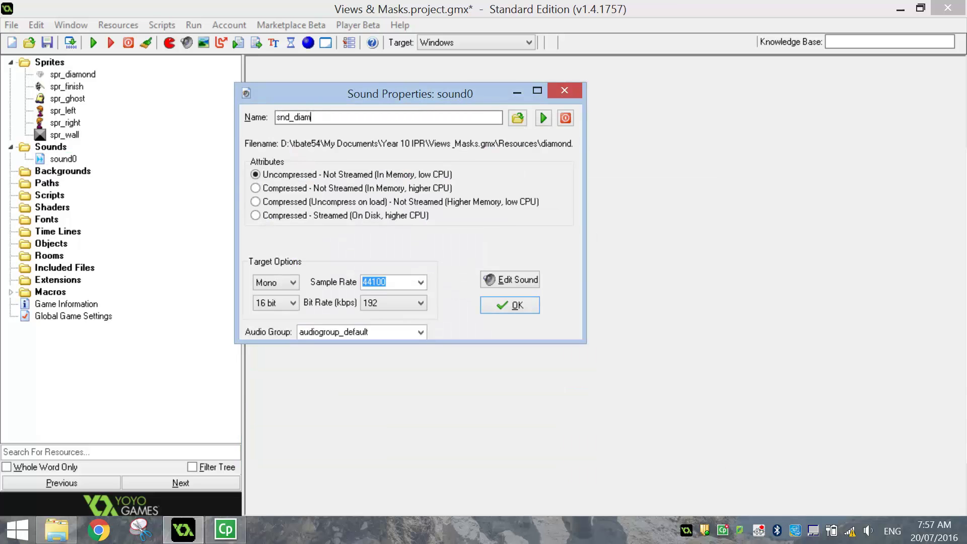
text(ond)
key(Return)
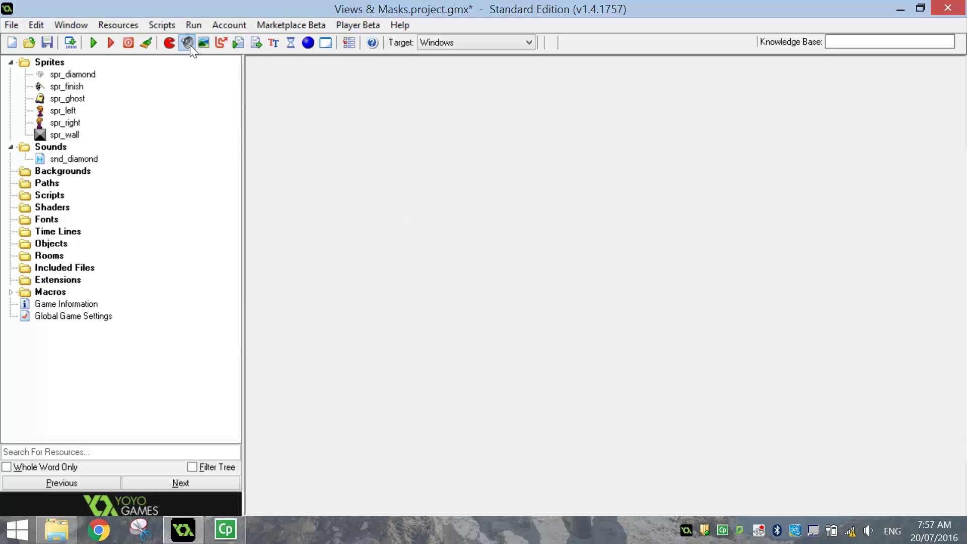
- Create a sound named snd_die from Die.wav in the Resources folder
click(191, 44)
click(517, 112)
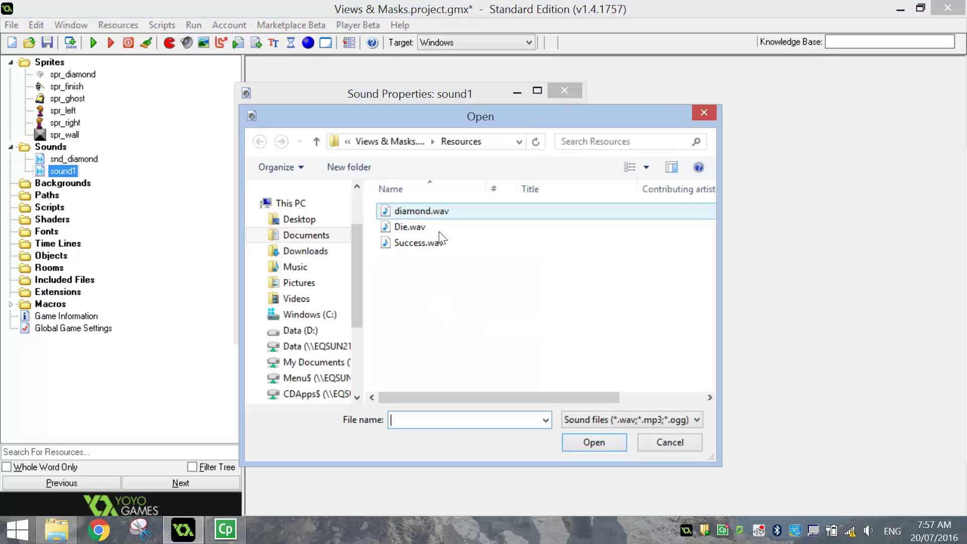
double_click(412, 227)
key(ctrl+a)
text(snd)
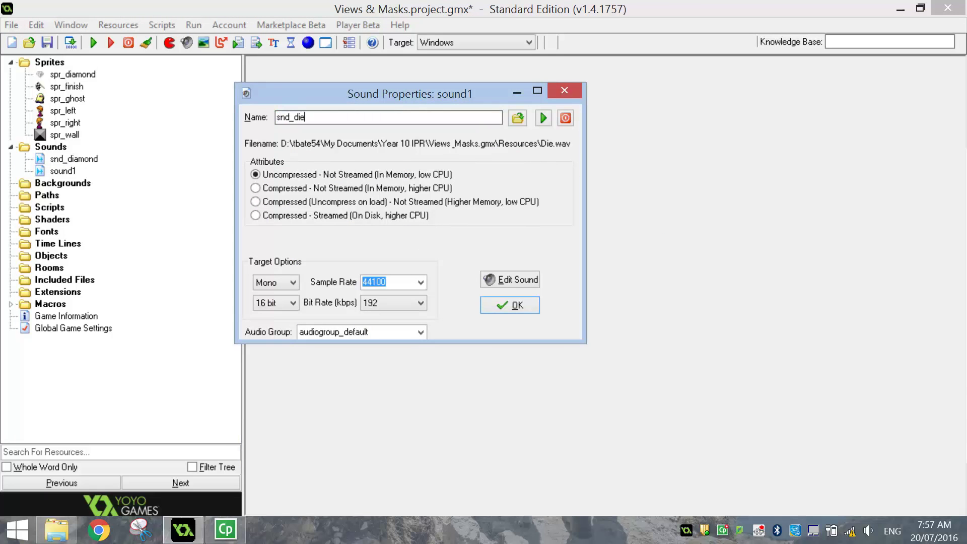
key(Return)
- Create a sound named snd_success from Success.wav in the Resources folder
click(186, 45)
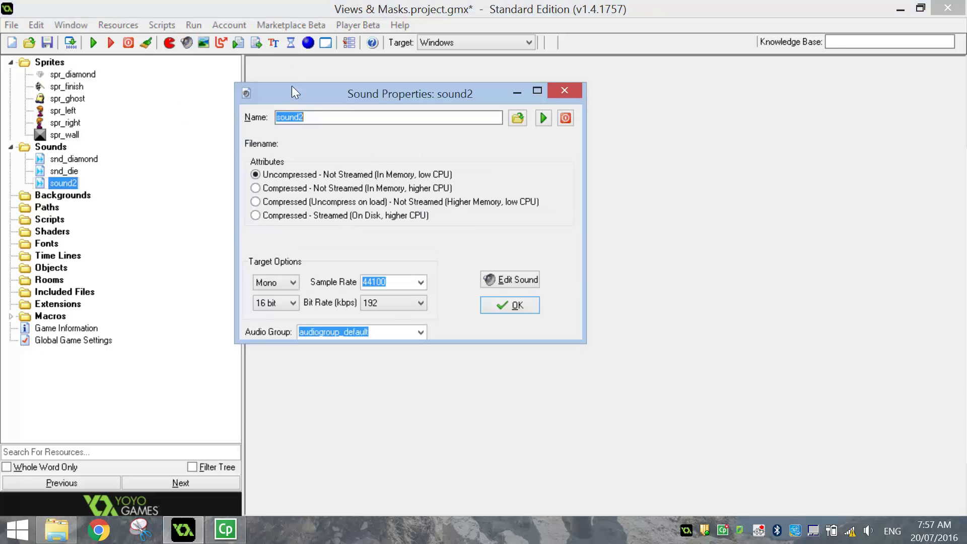
click(519, 118)
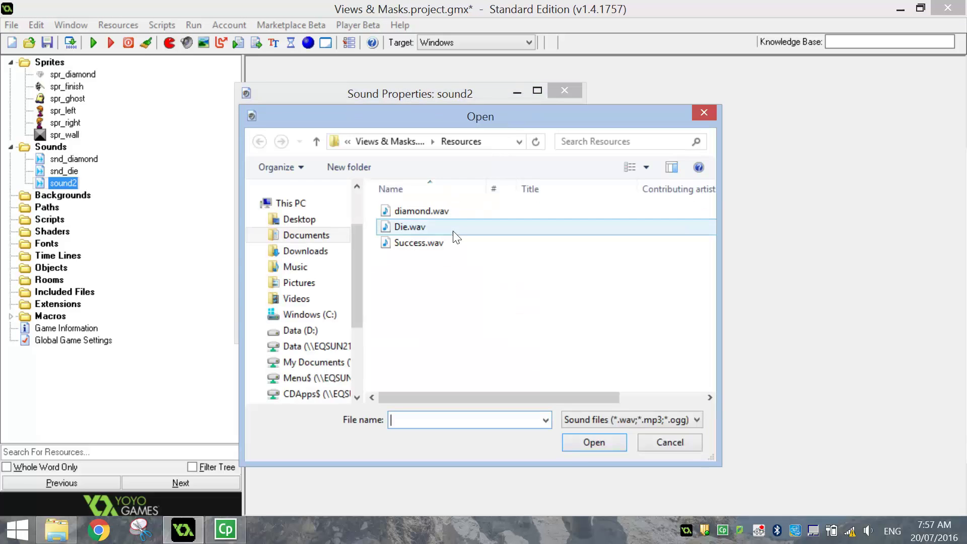
double_click(353, 244)
double_click(275, 114)
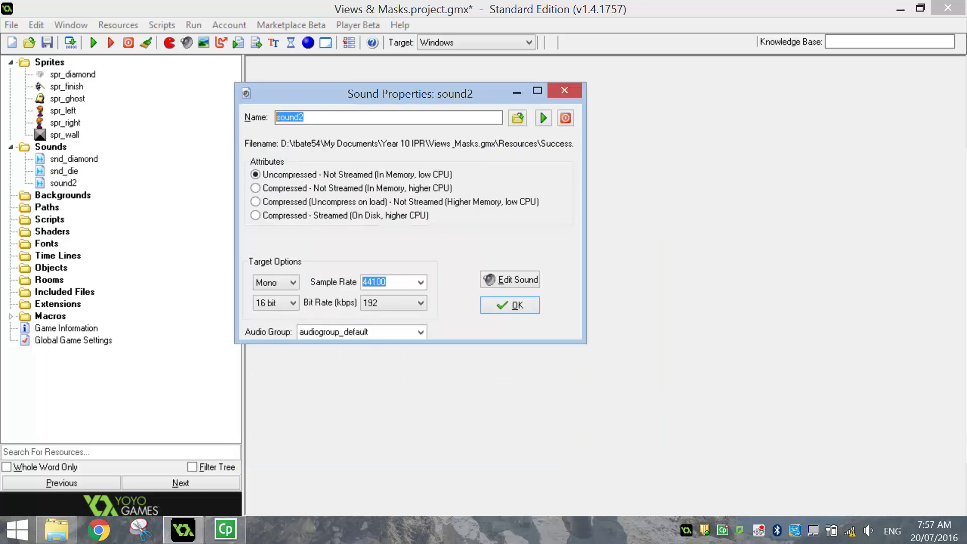
text(sn)
click(518, 305)
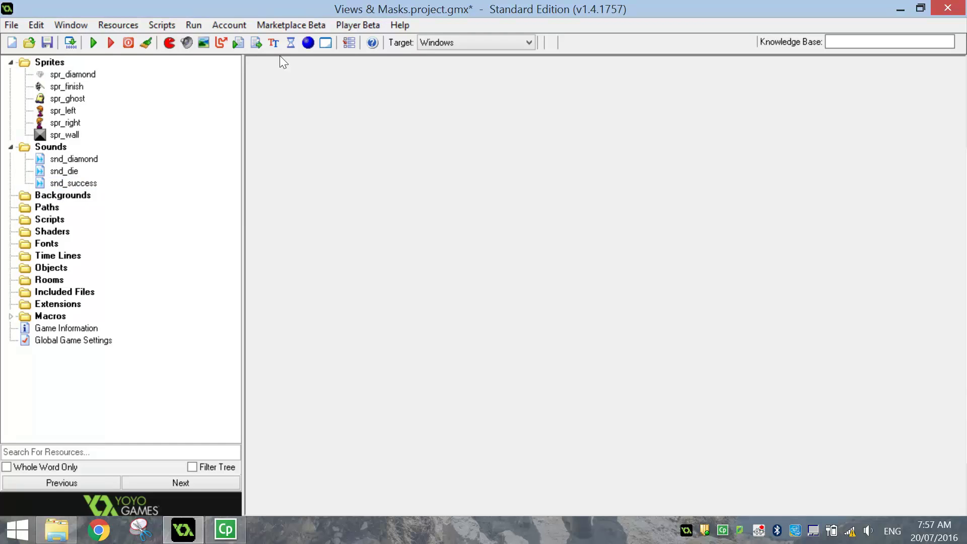
- Create an object named obj_diamond that uses the spr_diamond sprite
click(308, 43)
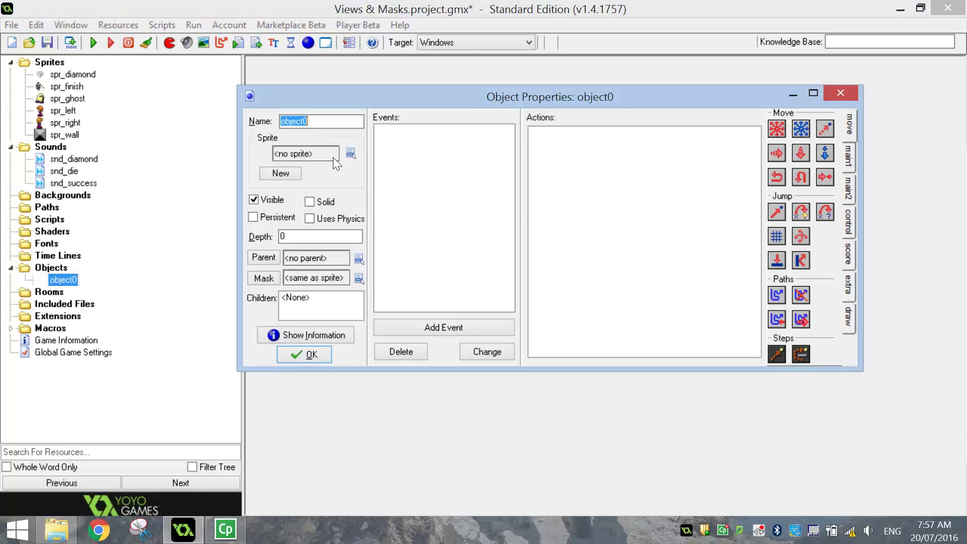
click(349, 154)
click(388, 173)
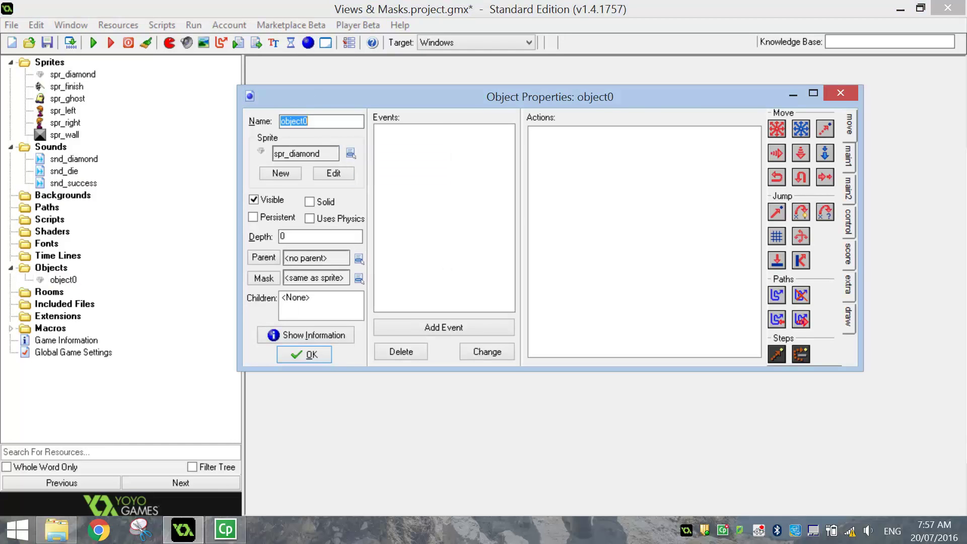
text(obj_diamond)
click(327, 354)
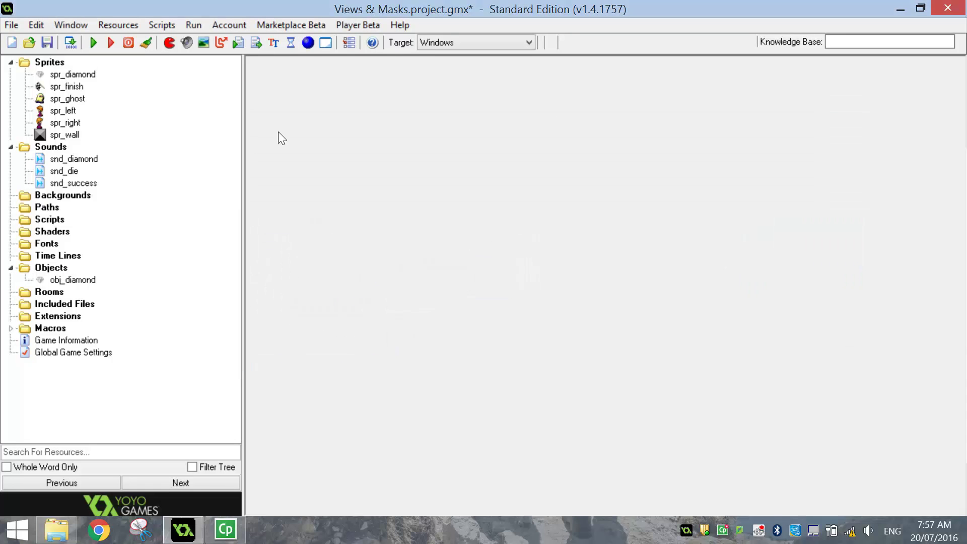
- Create an object named obj_finish that uses the spr_finish sprite
click(308, 43)
text(obj_finish)
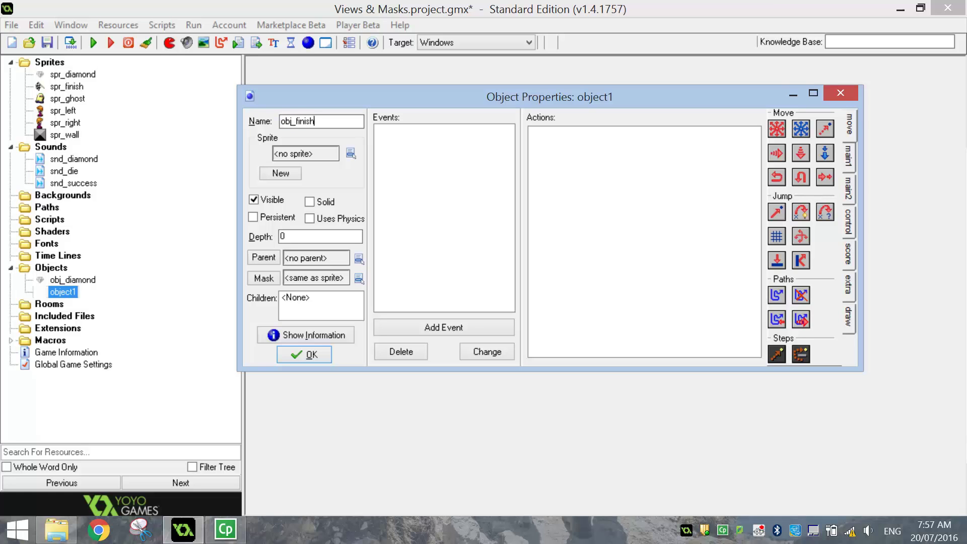
click(351, 153)
click(388, 198)
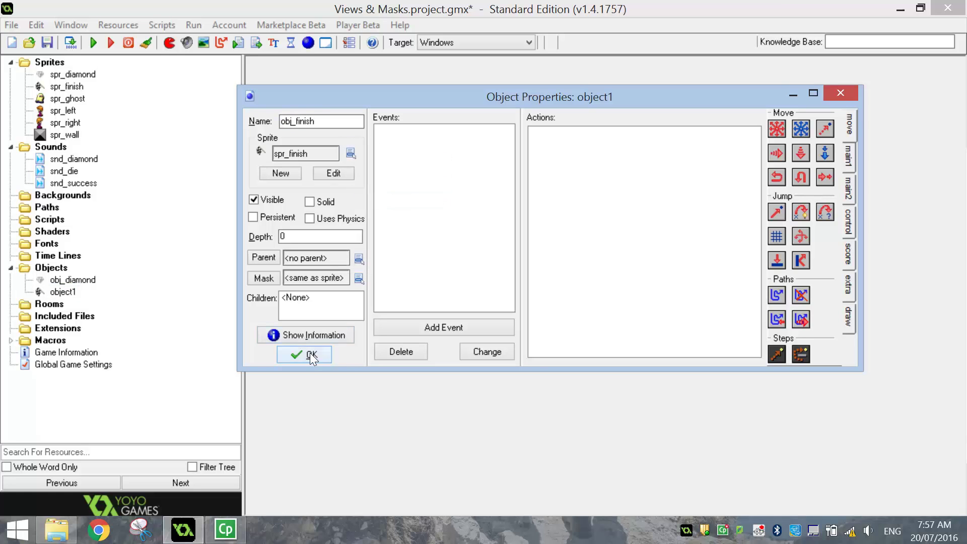
click(311, 356)
- Create an object named obj_ghost that uses the spr_ghost sprite
click(308, 43)
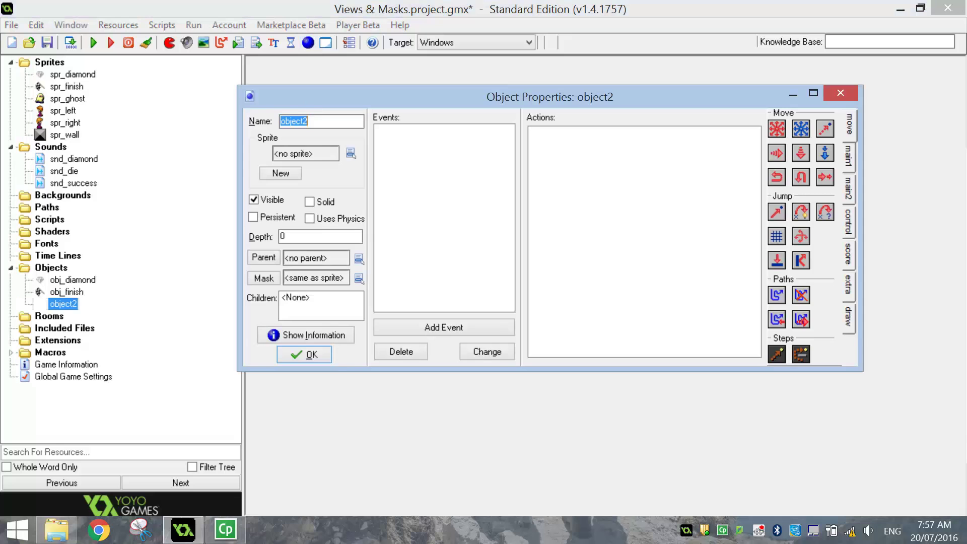
click(358, 152)
click(409, 212)
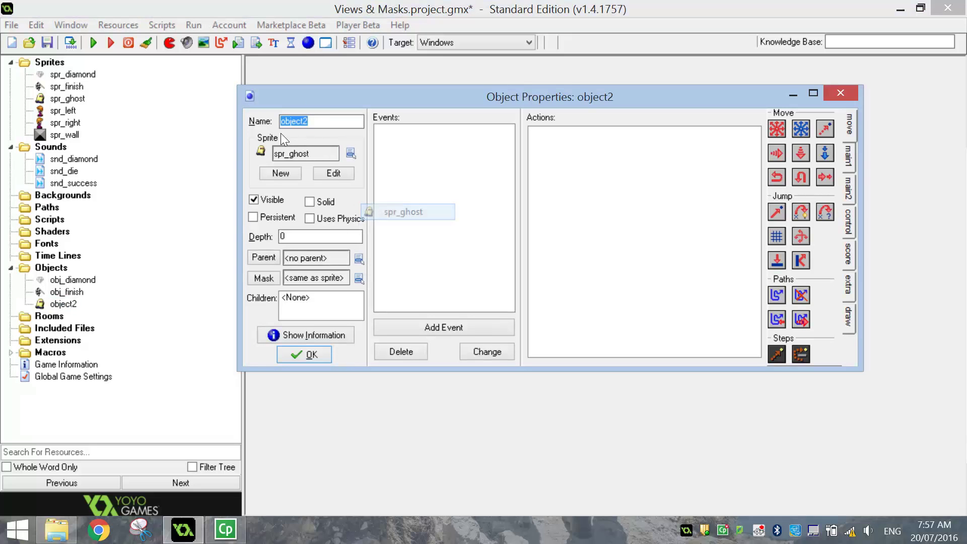
text(obj_ghost)
key(Return)
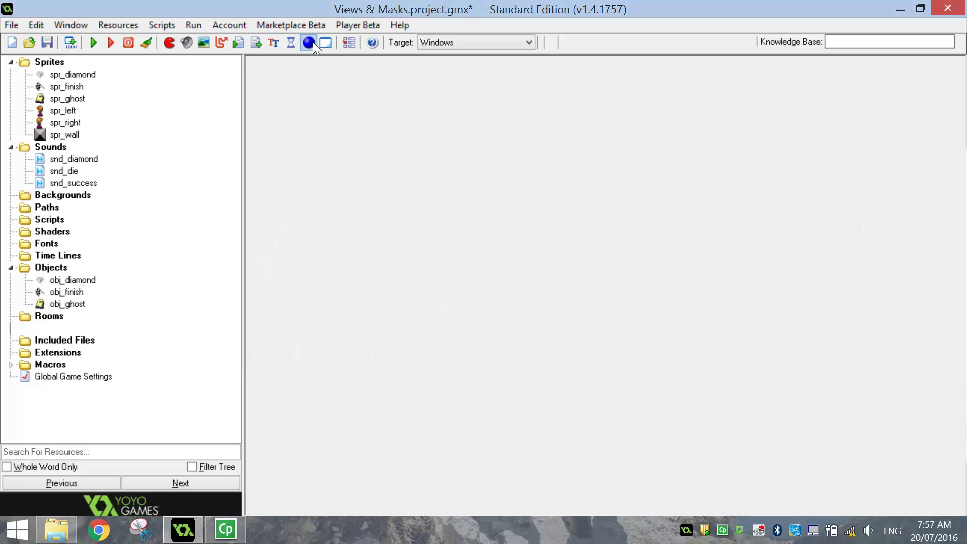
- Create an object named obj_left that uses the spr_left sprite
click(309, 43)
text(obj_left)
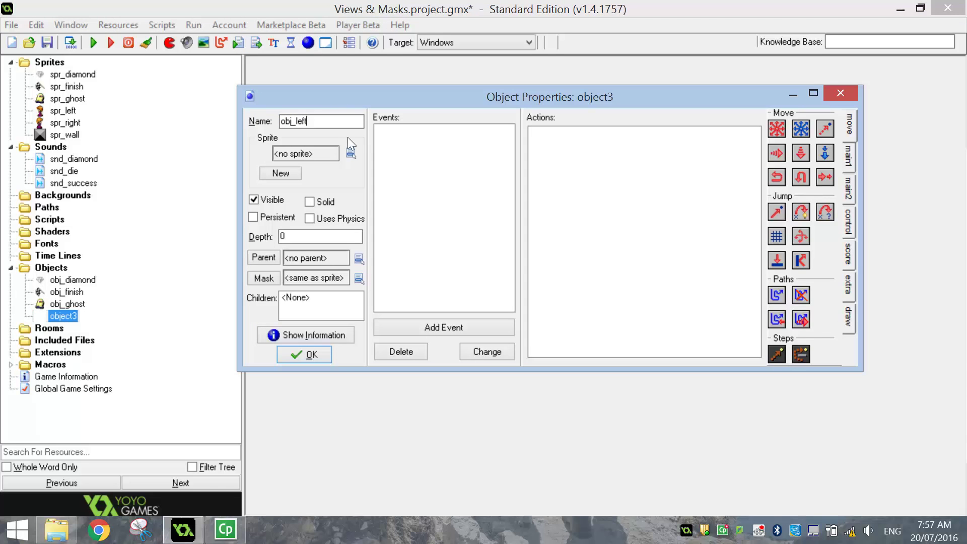
click(352, 154)
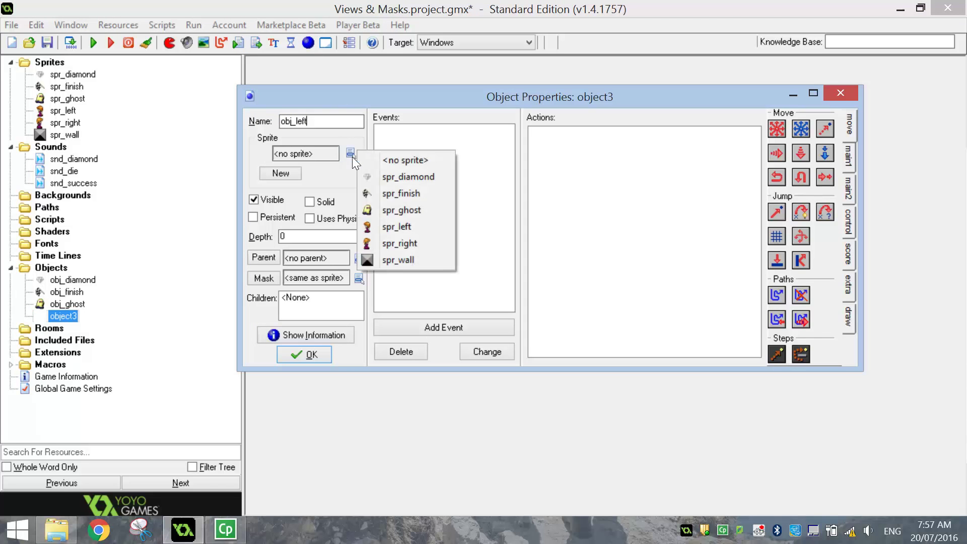
click(393, 226)
click(305, 354)
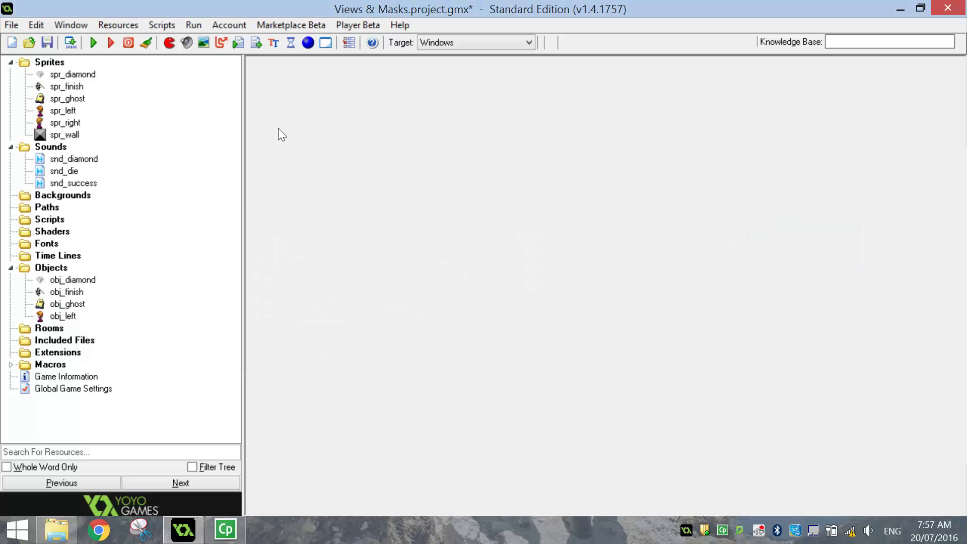
- Create an object named obj_right that uses the spr_right sprite
click(304, 45)
click(355, 161)
click(390, 253)
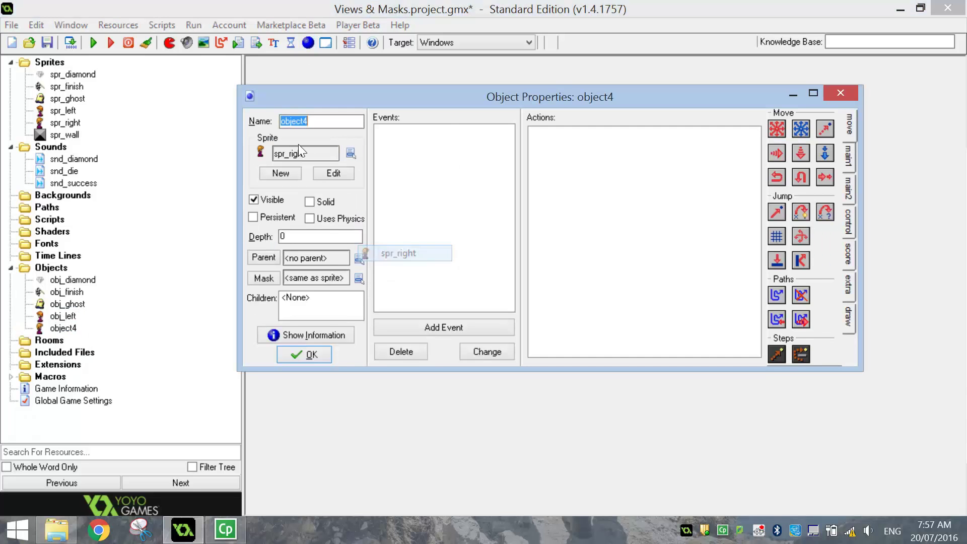
text(obj_)
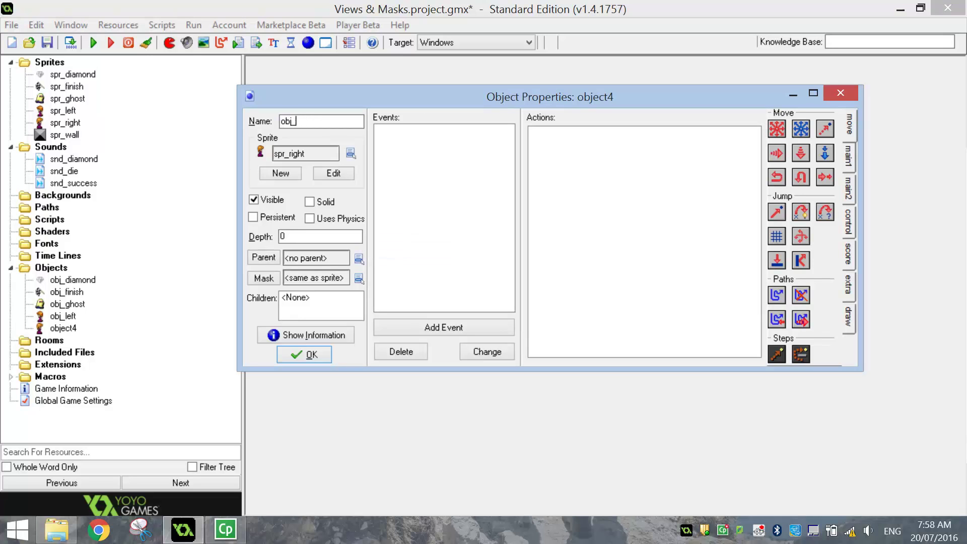
text(irghtht)
key(Return)
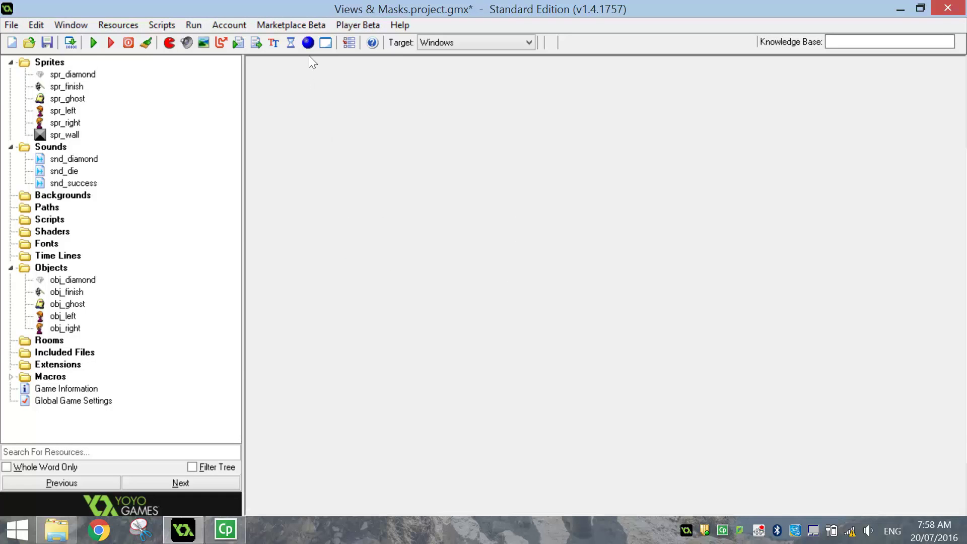
- Create a solid object named obj_wall that uses the spr_wall sprite
click(307, 42)
click(358, 159)
click(382, 270)
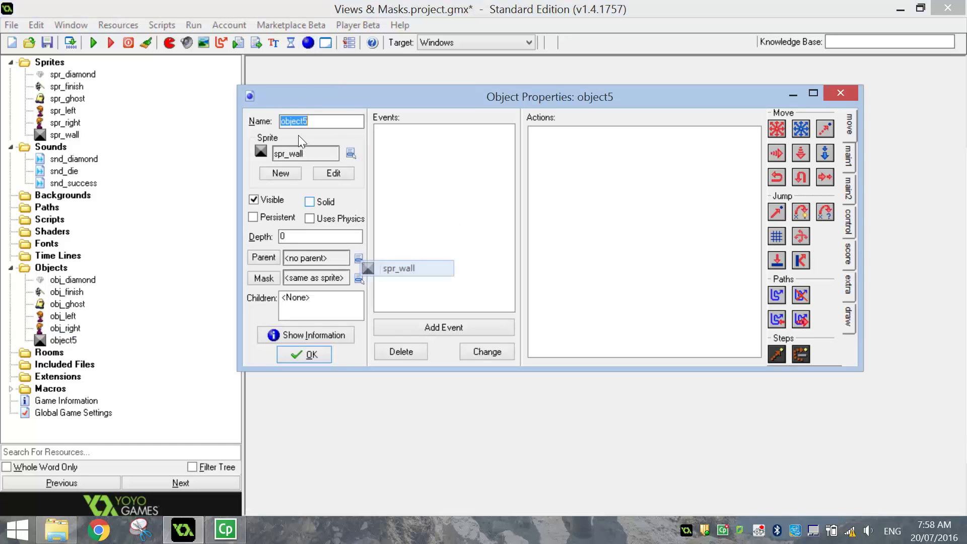
text(obj_wall)
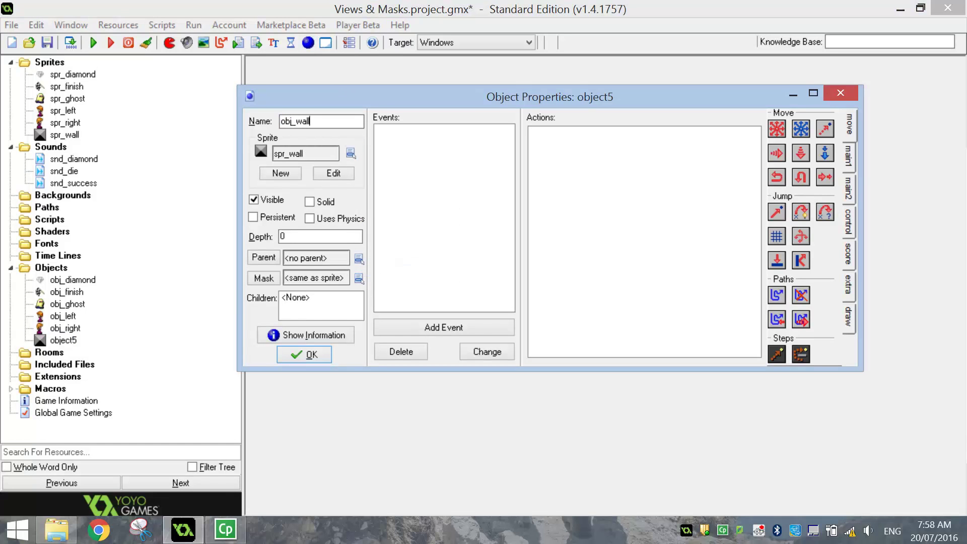
click(309, 202)
click(304, 354)
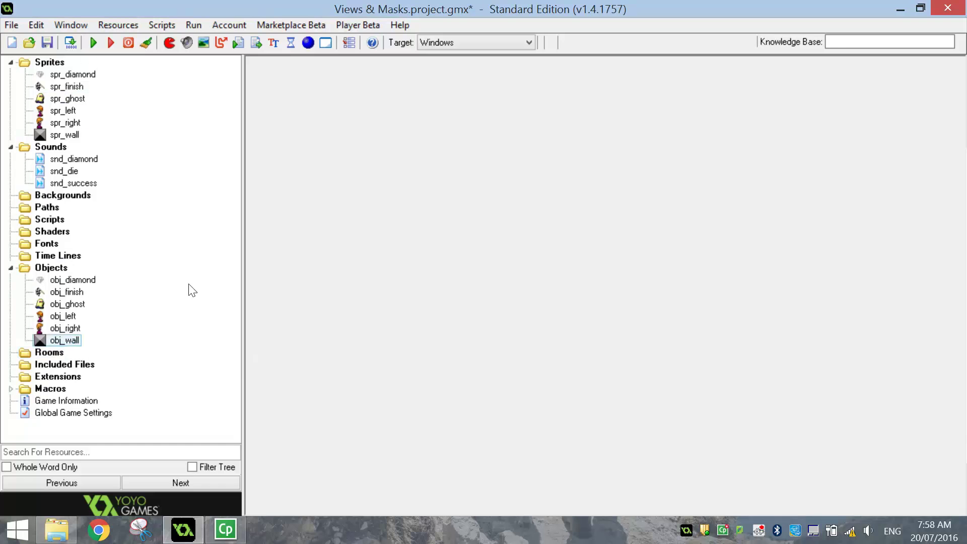
- Create a room named Level 1 with a width of 640 and a height of 480
click(325, 44)
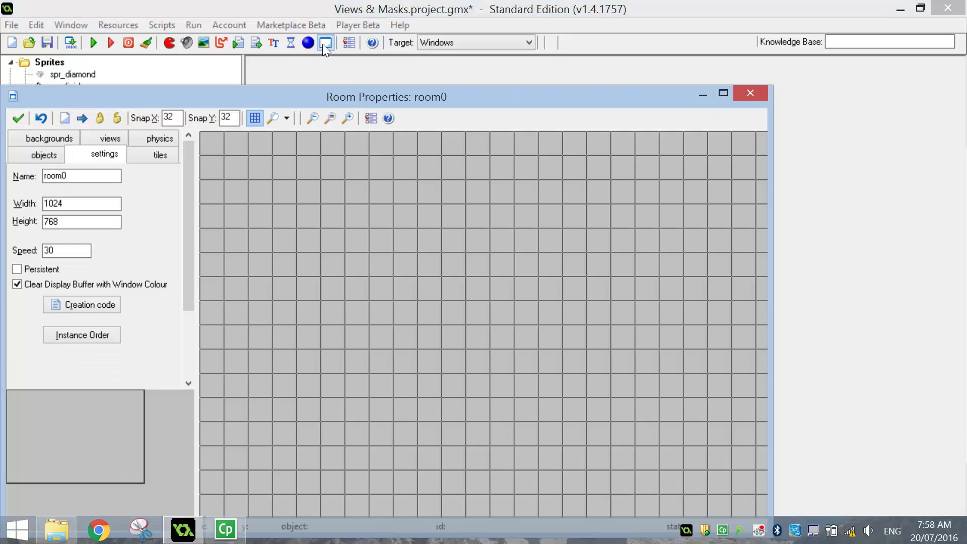
double_click(343, 94)
double_click(49, 85)
text(Level 1)
key(Tab)
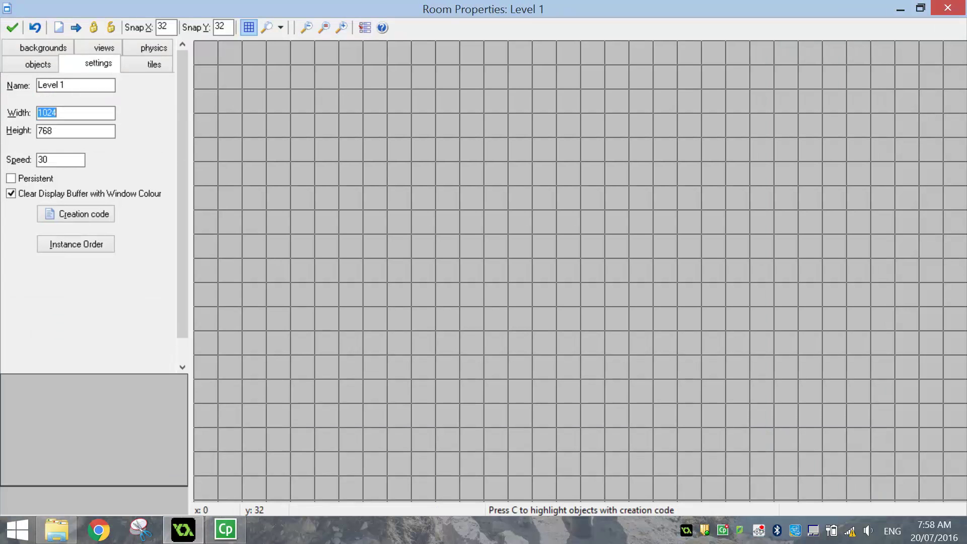
text(640)
key(Tab)
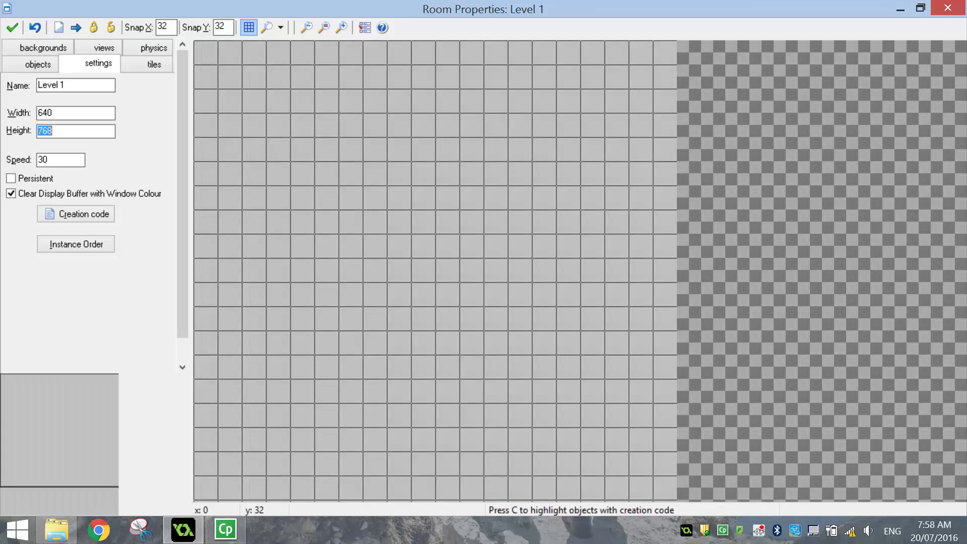
text(480)
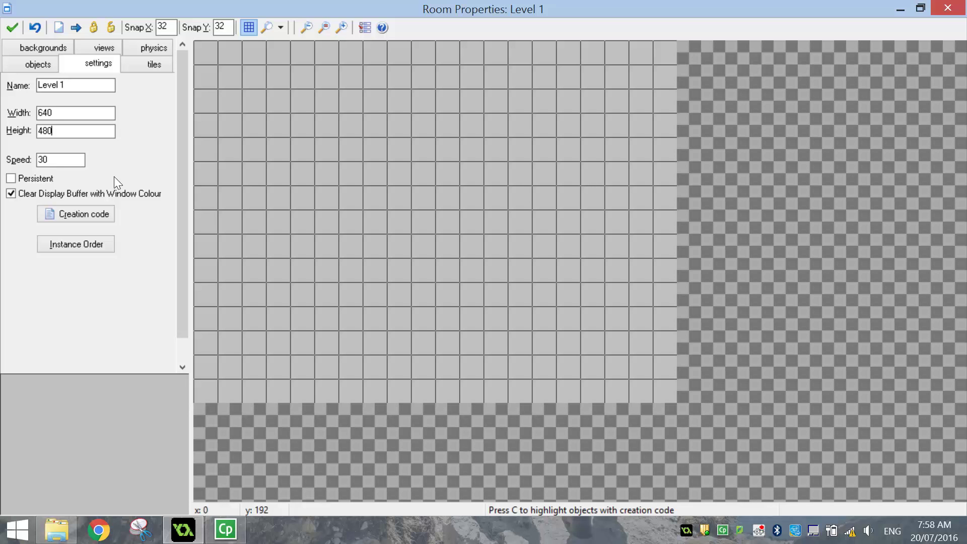
- Widen the room to 1280
double_click(45, 131)
key(shift+Tab)
text(1280)
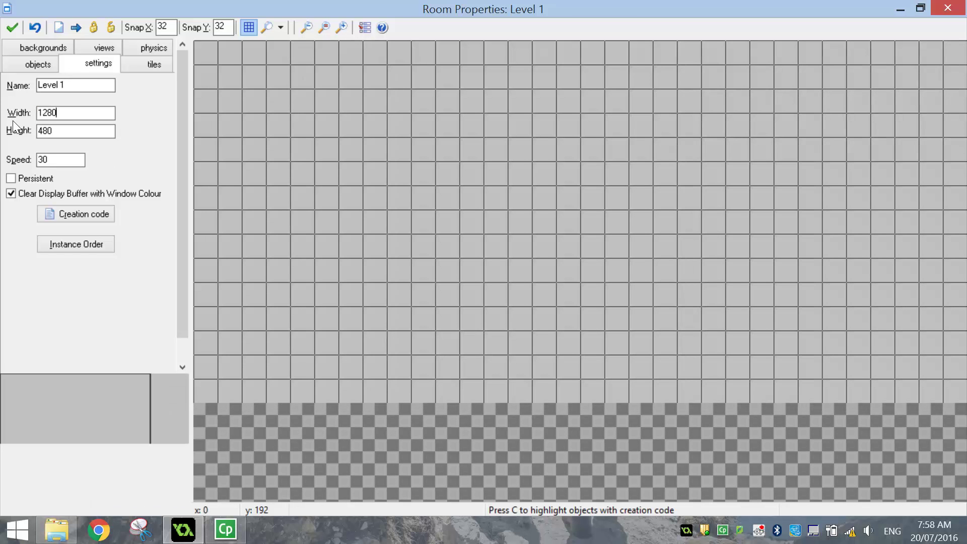
scroll(521, 108, down, 1)
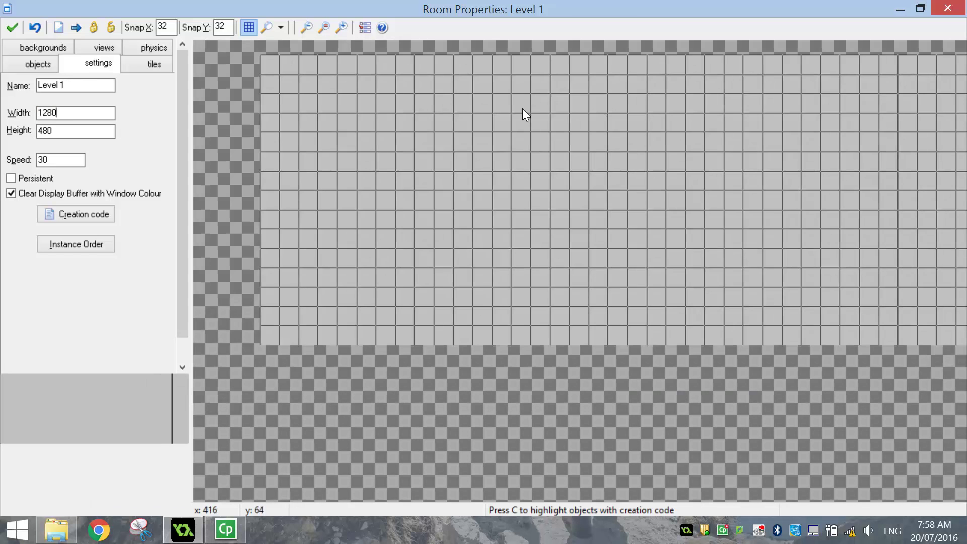
scroll(506, 221, down, 1)
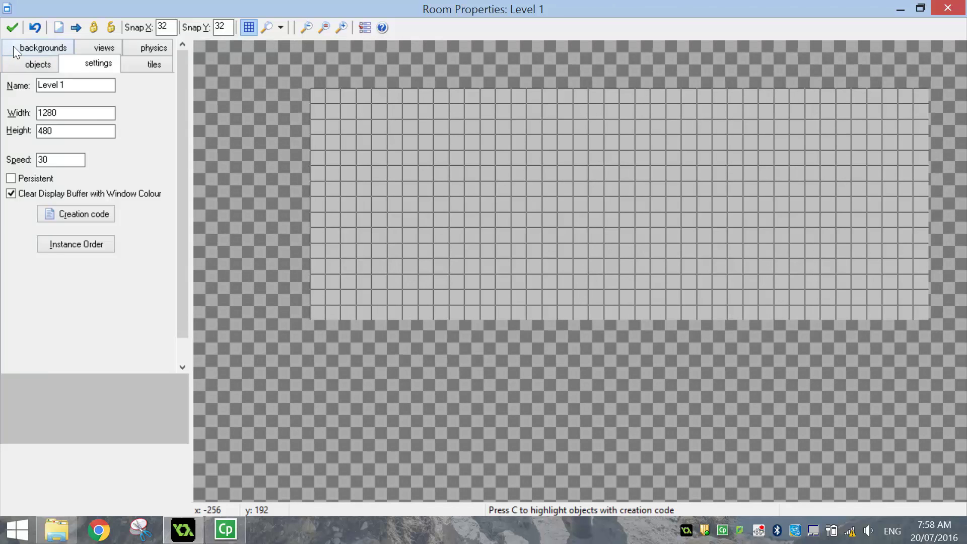
- Set the room's background color to dark maroon from the basic colors
click(21, 64)
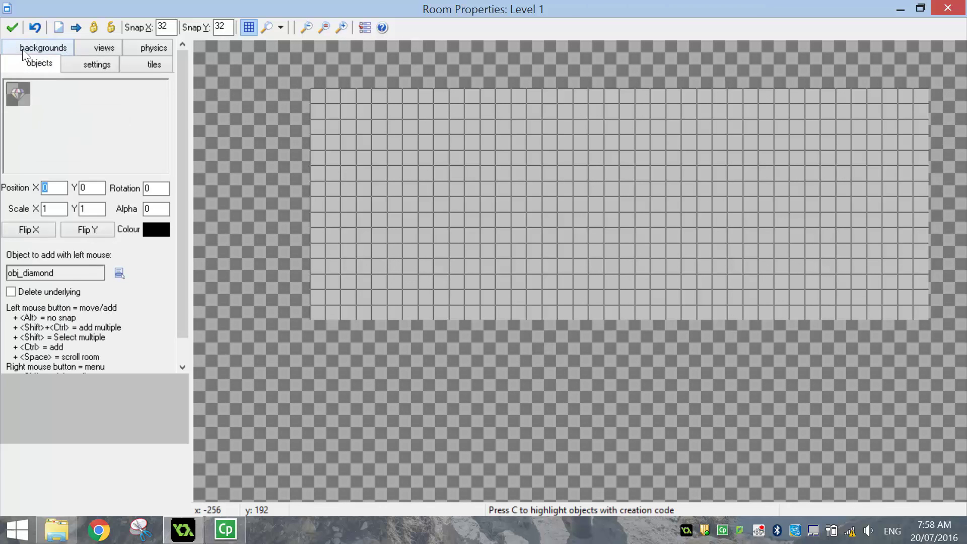
click(22, 49)
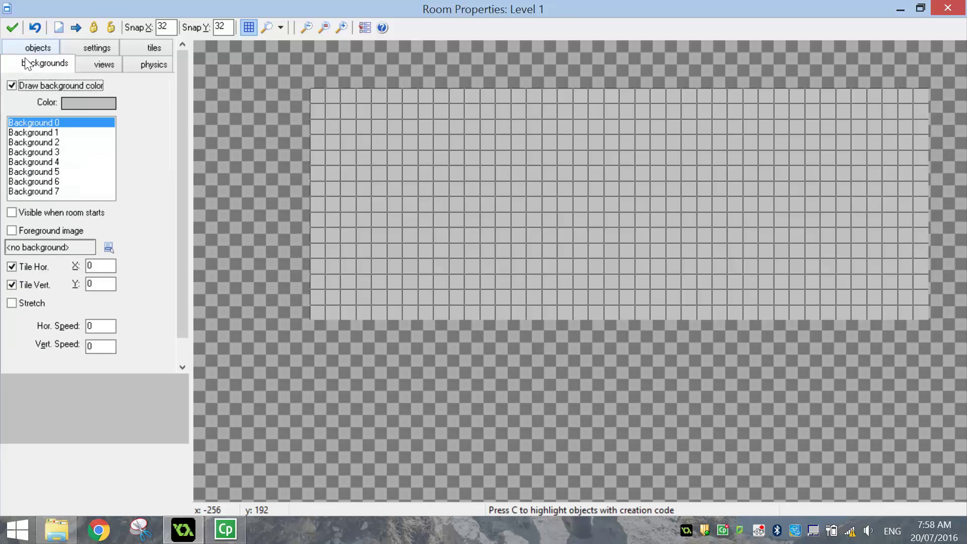
click(66, 101)
click(533, 179)
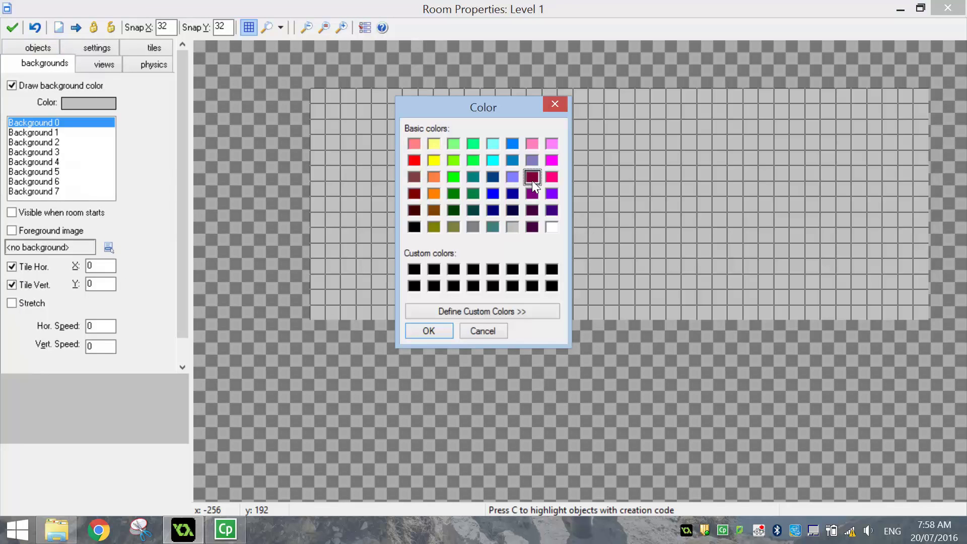
click(443, 334)
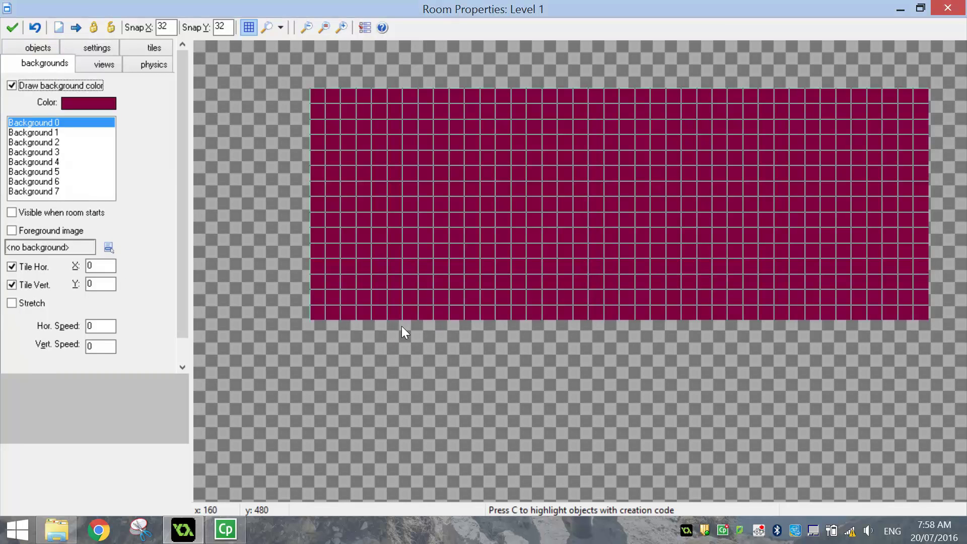
- Line all four edges of the room with a continuous border of obj_wall blocks
click(41, 47)
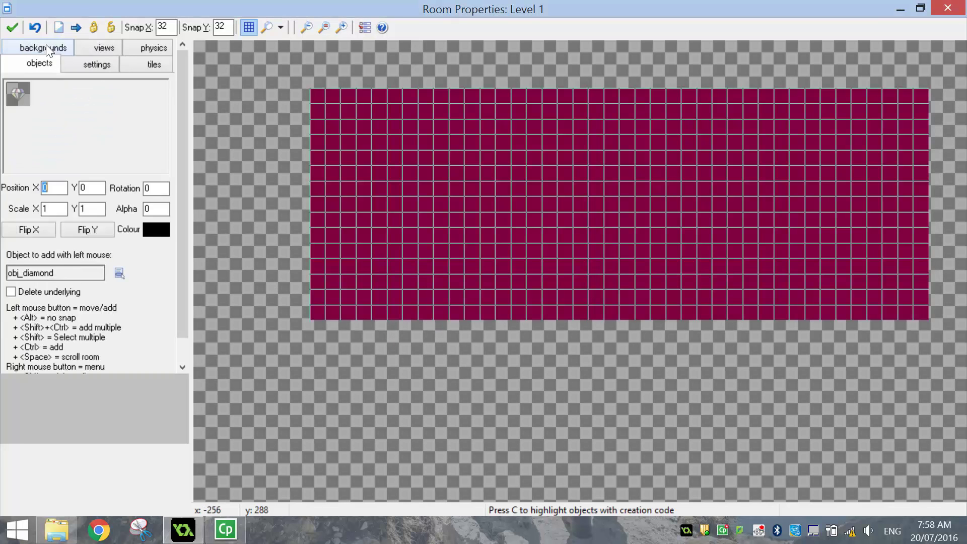
click(59, 98)
click(91, 156)
click(71, 113)
click(99, 204)
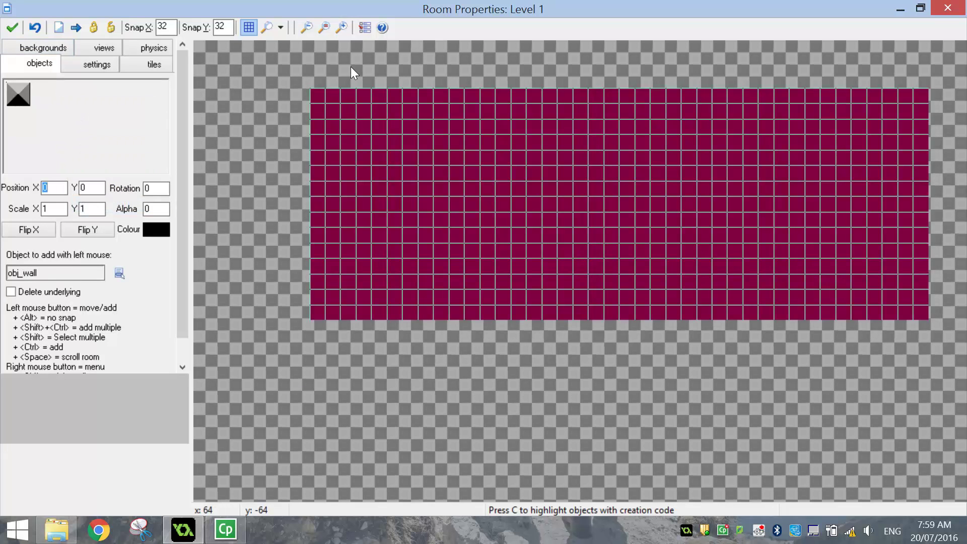
scroll(350, 67, up, 1)
mouse_move(311, 101)
ctrl+shift+mouse_down()
mouse_move(308, 369)
mouse_move(952, 374)
ctrl+shift+mouse_up()
mouse_move(328, 101)
ctrl+shift+mouse_down()
mouse_move(756, 96)
mouse_move(948, 105)
ctrl+shift+mouse_up()
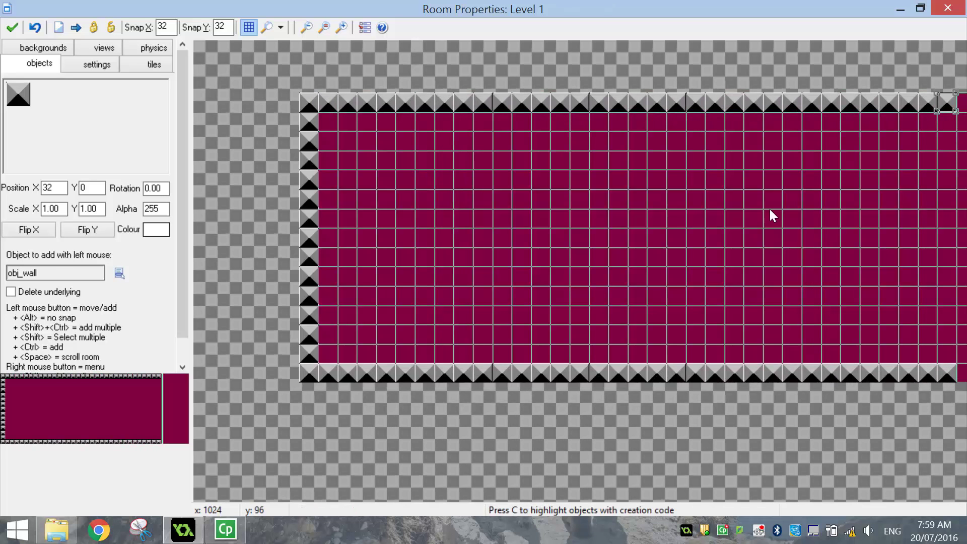
drag(56, 417, 106, 425)
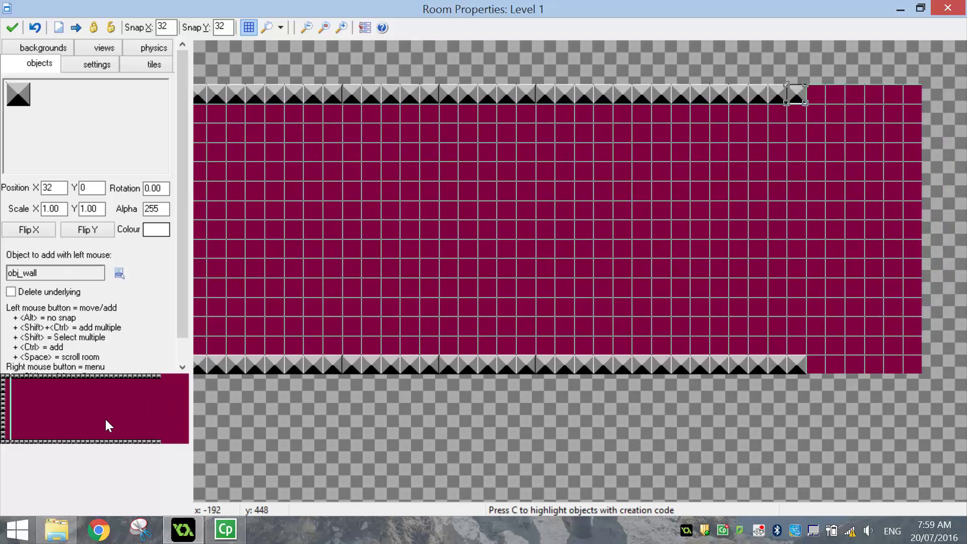
mouse_move(819, 94)
mouse_down()
mouse_move(912, 95)
mouse_move(915, 364)
mouse_move(822, 374)
mouse_move(855, 376)
mouse_up()
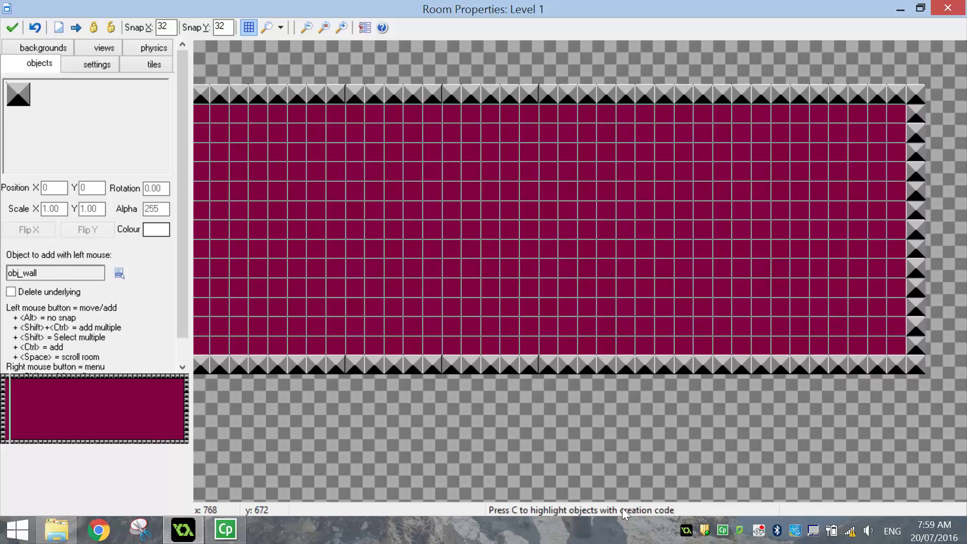
- Place a row of five wall blocks from X 192, Y 384 and a row of three from X 320, Y 256
drag(145, 396, 90, 408)
click(337, 367)
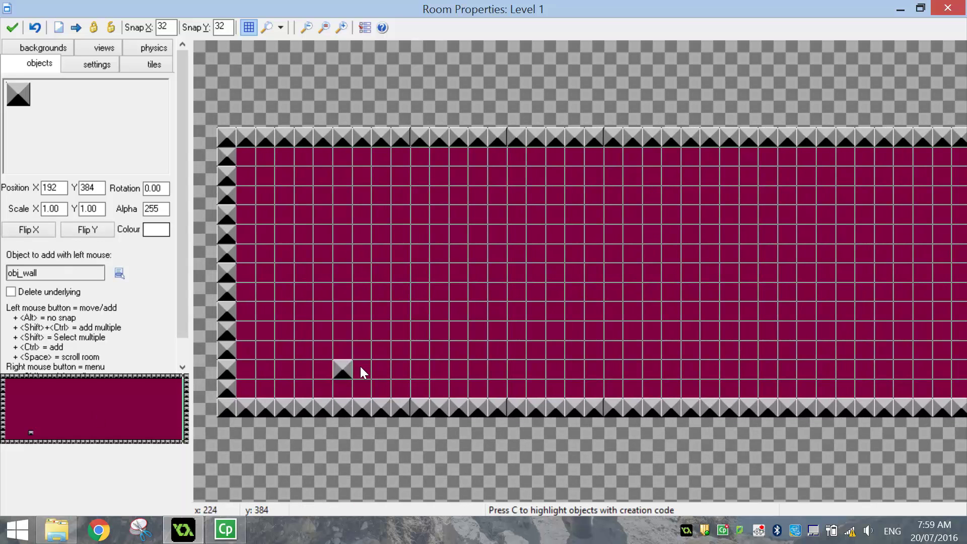
click(361, 367)
click(380, 369)
click(400, 369)
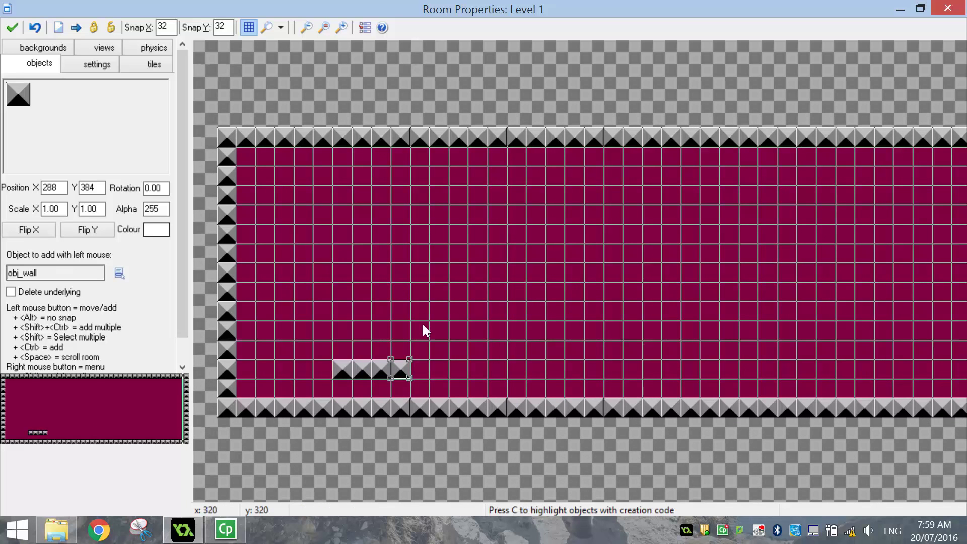
click(420, 369)
click(421, 289)
click(439, 284)
click(455, 285)
- Place seven wall blocks in a zigzag across the middle of the room, starting at X 512, Y 224
click(536, 270)
click(556, 254)
click(575, 272)
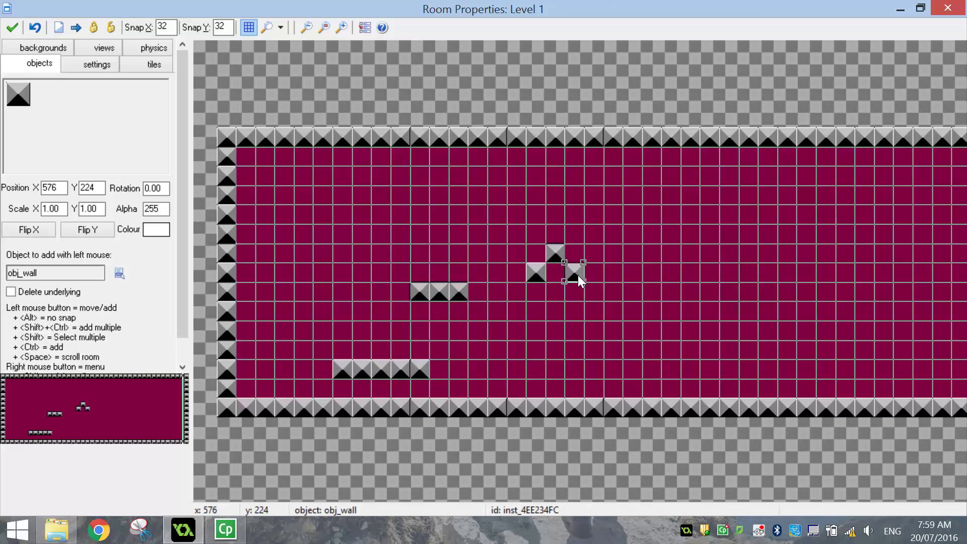
click(596, 256)
click(613, 267)
click(636, 253)
click(651, 268)
- Place a row of four wall blocks high in the room, starting at X 800, Y 96
click(710, 193)
click(729, 194)
click(749, 193)
click(768, 194)
- Build an upside-down T of wall blocks near the room's upper left, plus single blocks at 64, 256 and 128, 320
click(322, 195)
click(323, 215)
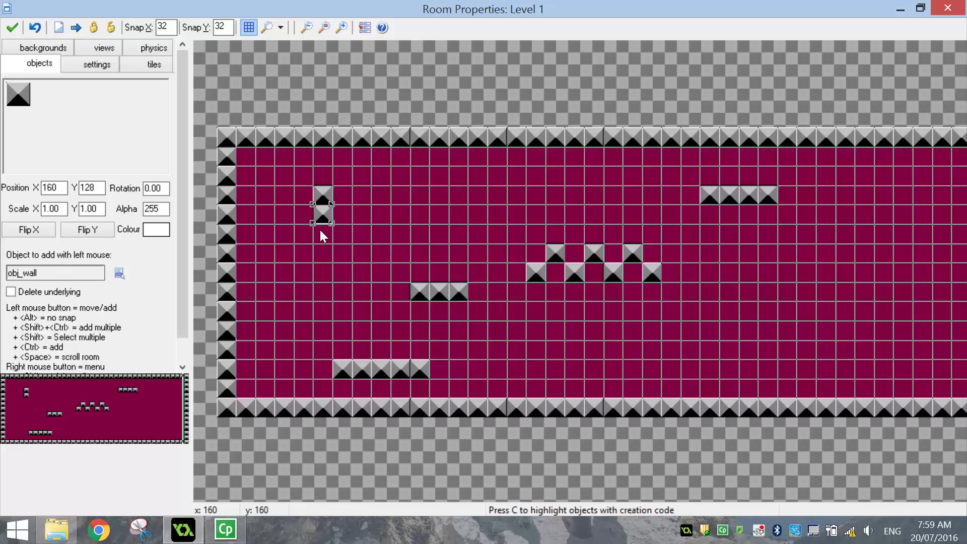
click(360, 233)
click(303, 233)
click(285, 233)
click(264, 287)
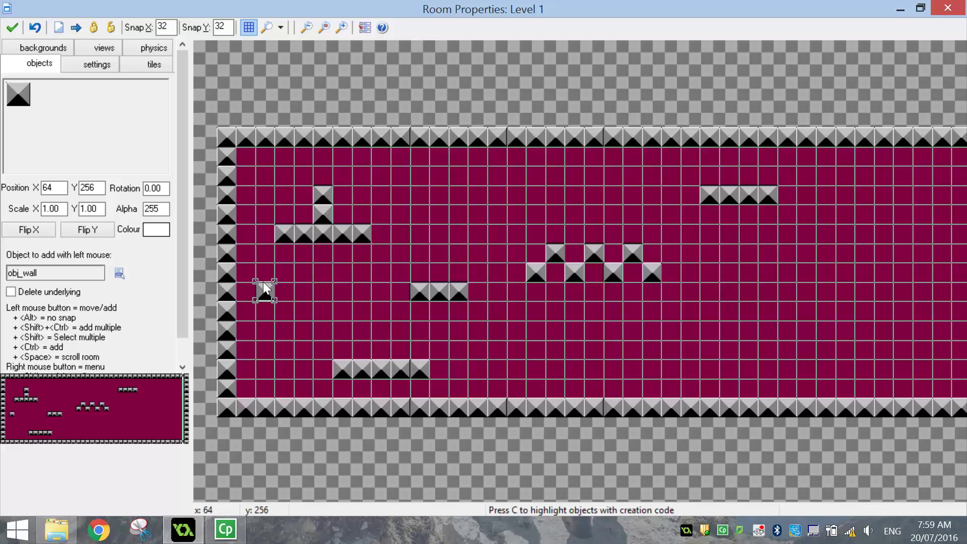
click(302, 332)
- Build a three-tier wall pyramid on the floor mid-room, with tiers of eight, six and four blocks
drag(134, 406, 146, 410)
mouse_move(371, 344)
ctrl+shift+mouse_down()
mouse_move(412, 337)
mouse_move(447, 371)
mouse_move(376, 380)
mouse_move(407, 355)
mouse_move(338, 385)
mouse_move(346, 359)
ctrl+shift+mouse_up()
ctrl+shift+click(420, 376)
ctrl+shift+click(328, 371)
mouse_move(452, 358)
ctrl+shift+mouse_down()
mouse_move(467, 375)
mouse_move(464, 359)
ctrl+shift+mouse_up()
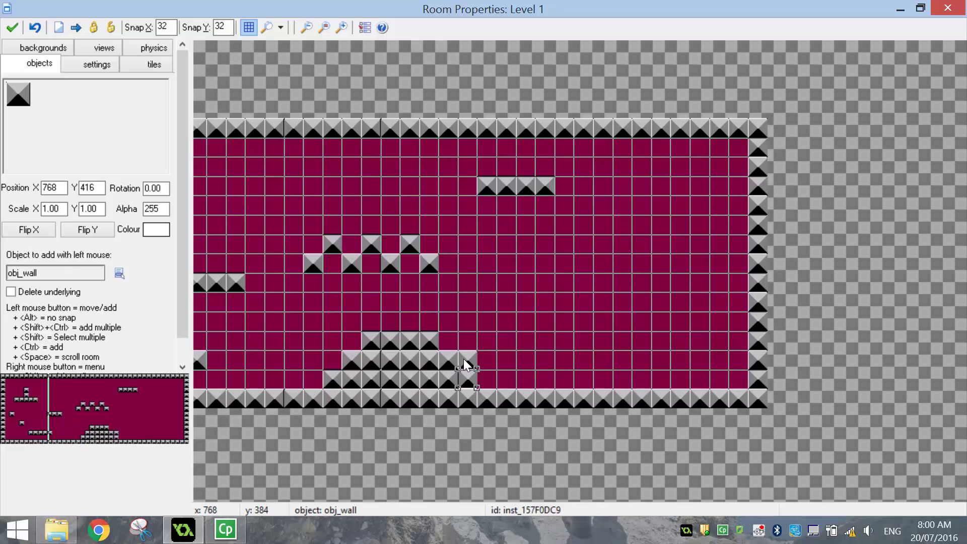
- Build a small wall step near the room's lower-right corner: three floor blocks ending at X 1184, with one block on top
click(714, 368)
click(715, 375)
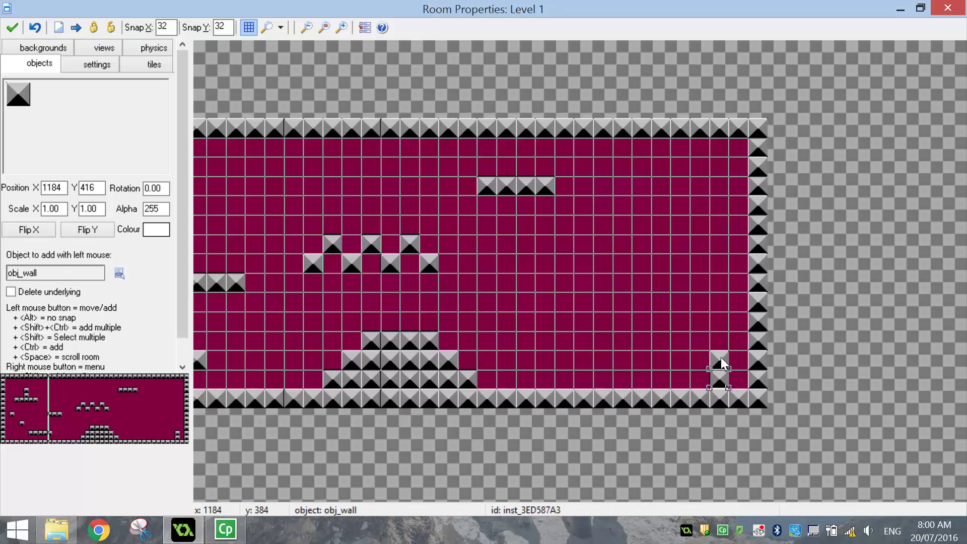
click(690, 377)
click(698, 379)
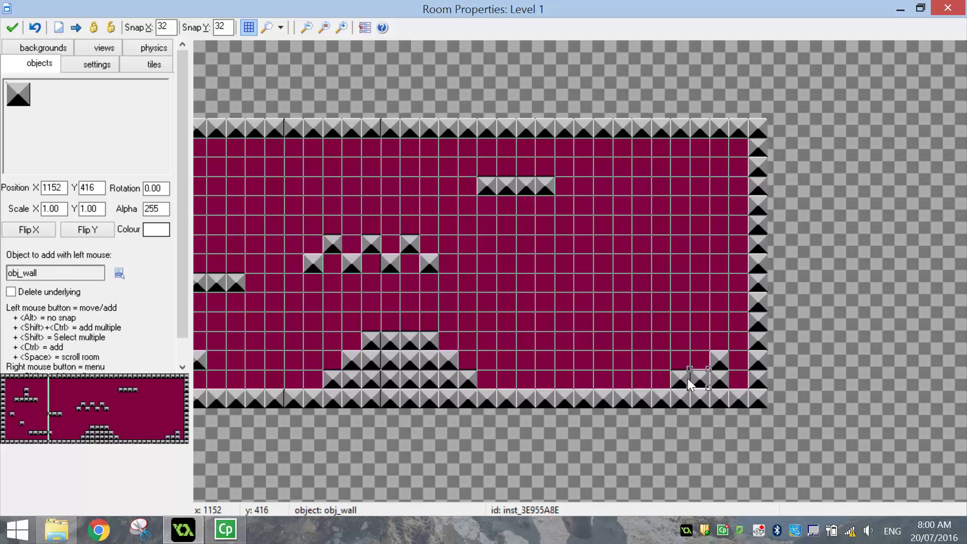
- Place two three-block wall ledges in the room's right part, starting at 992, 352 and 1024, 256
click(607, 335)
click(624, 335)
click(636, 334)
click(620, 280)
click(645, 279)
click(656, 280)
- Place two-block wall ledges starting at 1120, 128, at 832, 256 and at 480, 64, plus a single block at 1024, 128
click(686, 201)
click(705, 203)
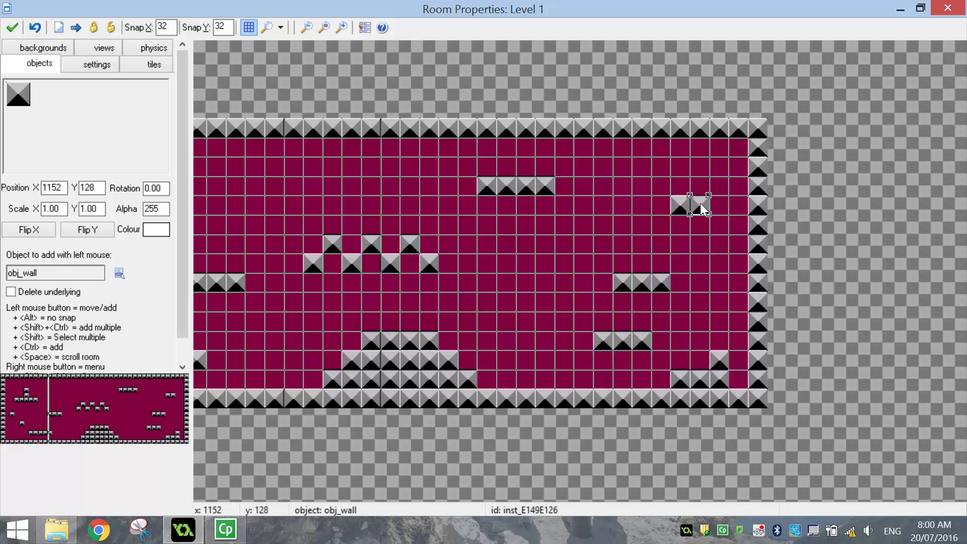
click(624, 208)
click(510, 278)
click(528, 289)
drag(146, 419, 90, 413)
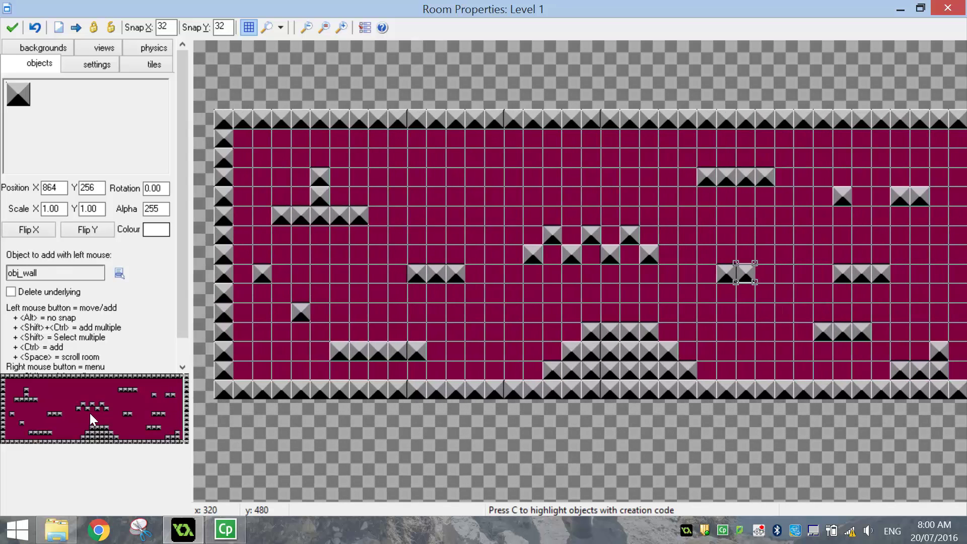
click(511, 160)
click(525, 159)
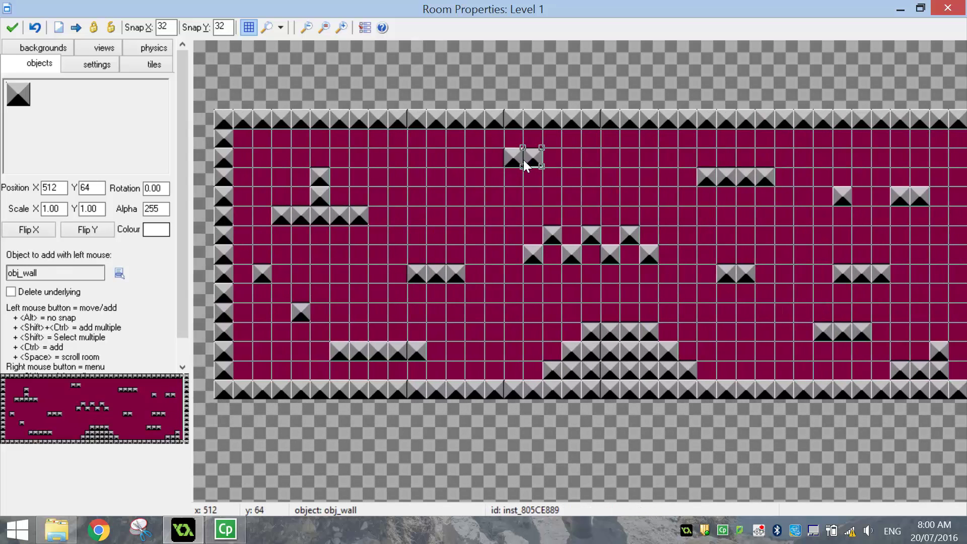
- Place seven obj_ghost instances in open spaces and on ledges throughout the room
click(106, 132)
click(141, 176)
click(262, 253)
click(629, 176)
click(607, 293)
click(804, 157)
click(900, 233)
click(785, 369)
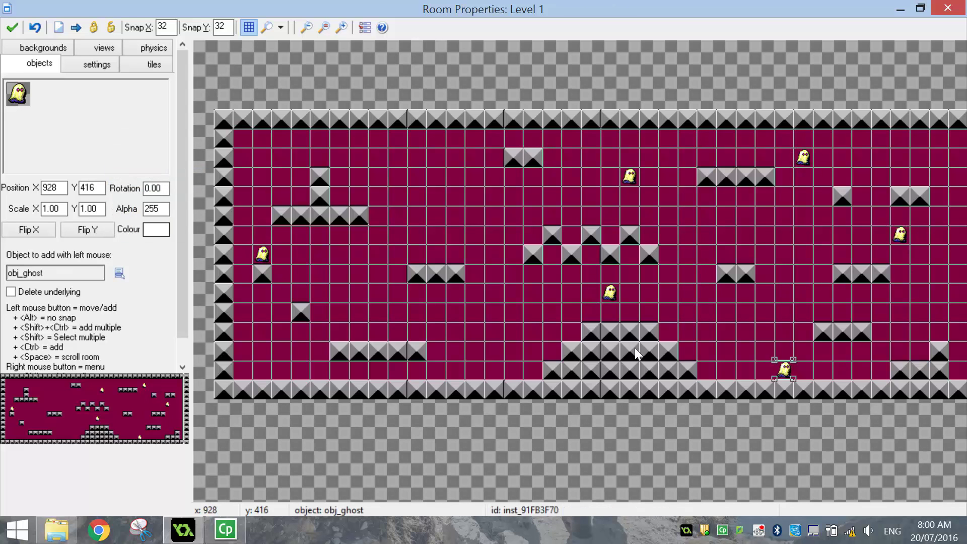
click(398, 331)
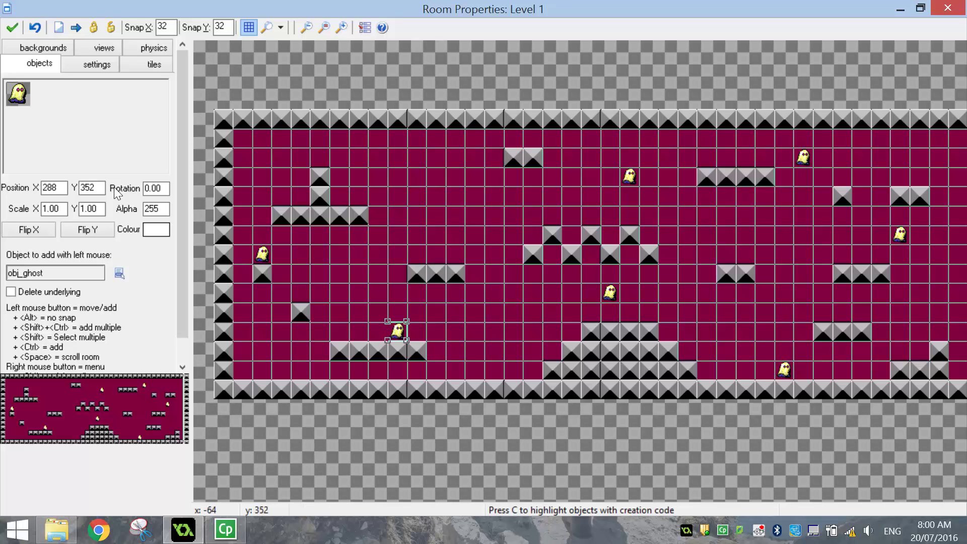
- Place one obj_right instance in the room's lower-left corner at X 32, Y 416
click(106, 129)
click(149, 207)
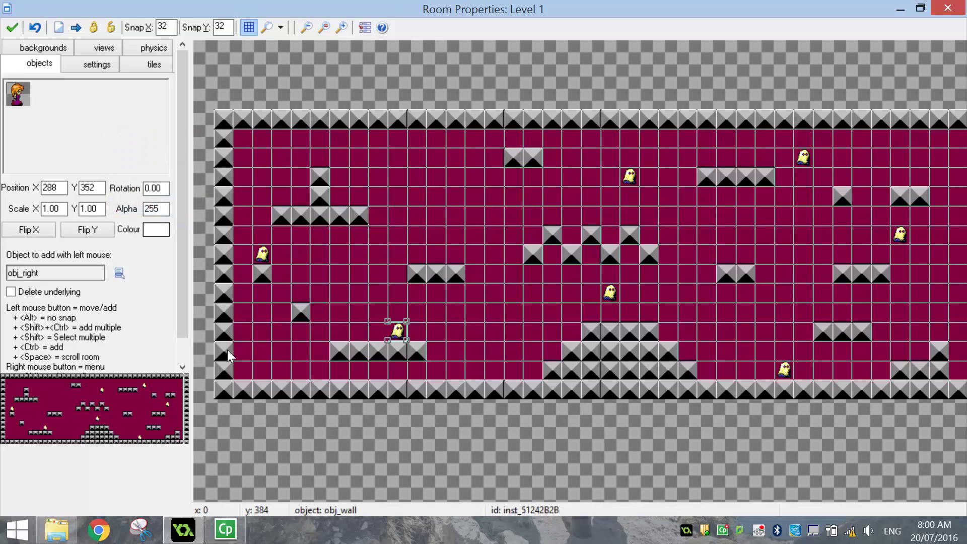
click(245, 369)
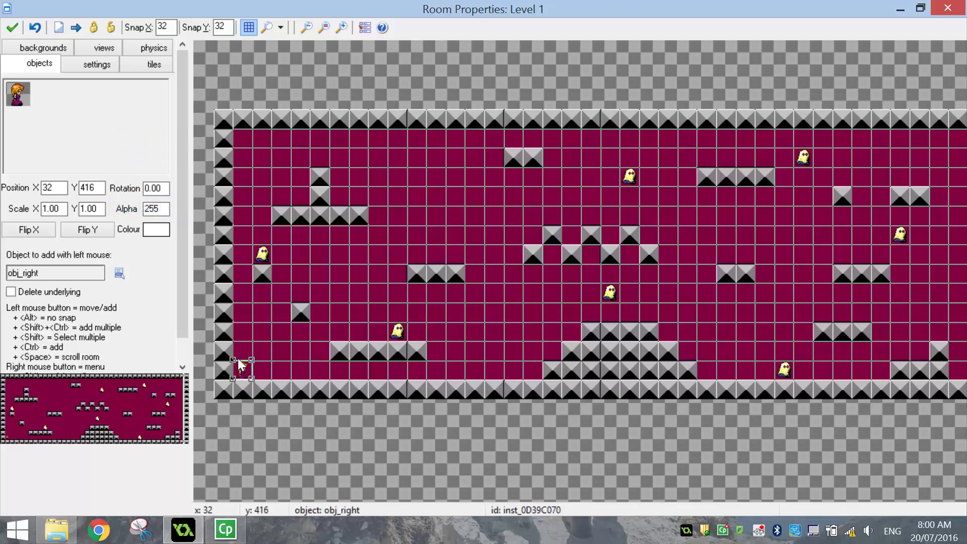
- Place ten obj_diamond instances along both slopes and the top of the wall pyramid
click(134, 131)
click(184, 141)
click(533, 371)
click(553, 351)
click(571, 332)
click(586, 313)
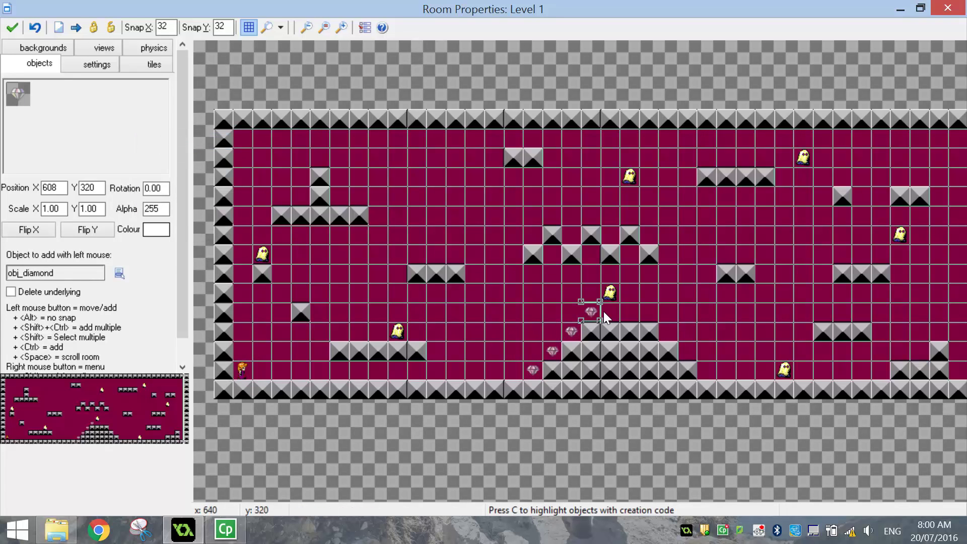
click(607, 312)
click(626, 312)
click(644, 312)
click(667, 328)
click(687, 347)
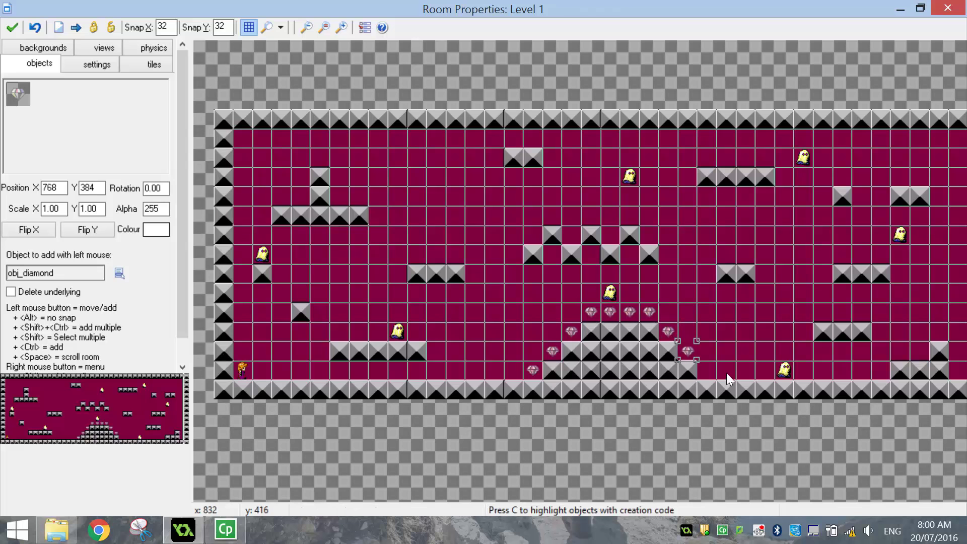
click(705, 373)
- Place diamonds above the two-block ledge at X 832, the zigzag's upper blocks and the four-block ledge
click(726, 254)
click(745, 254)
click(552, 215)
click(591, 215)
click(630, 215)
ctrl+shift+drag(707, 159, 769, 164)
- Place four diamonds on and beside the small wall step near the room's lower-right corner
click(145, 400)
click(152, 404)
click(681, 380)
click(718, 363)
click(698, 380)
click(654, 401)
- Place obj_finish in the room's lower-right corner at X 1216, Y 416, and close the room keeping its changes
click(62, 134)
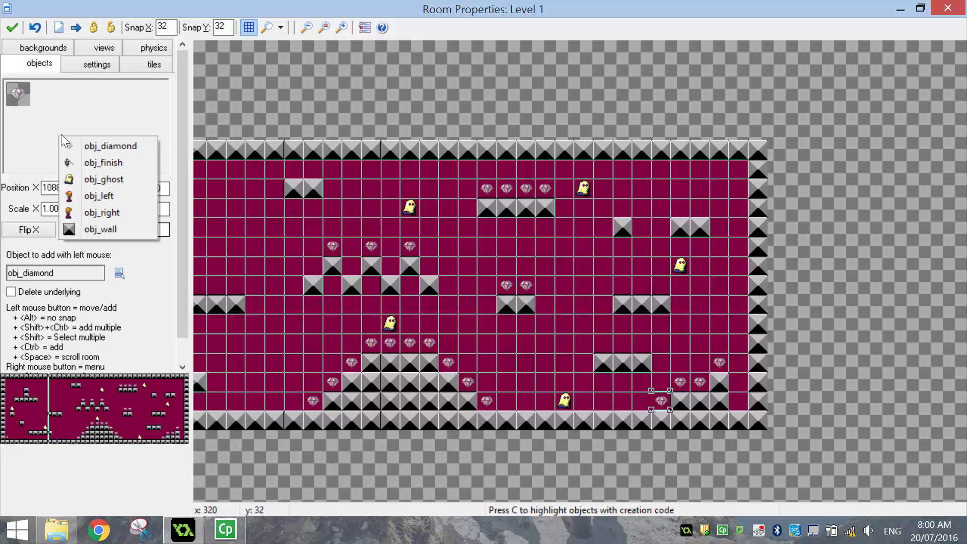
click(91, 162)
click(747, 403)
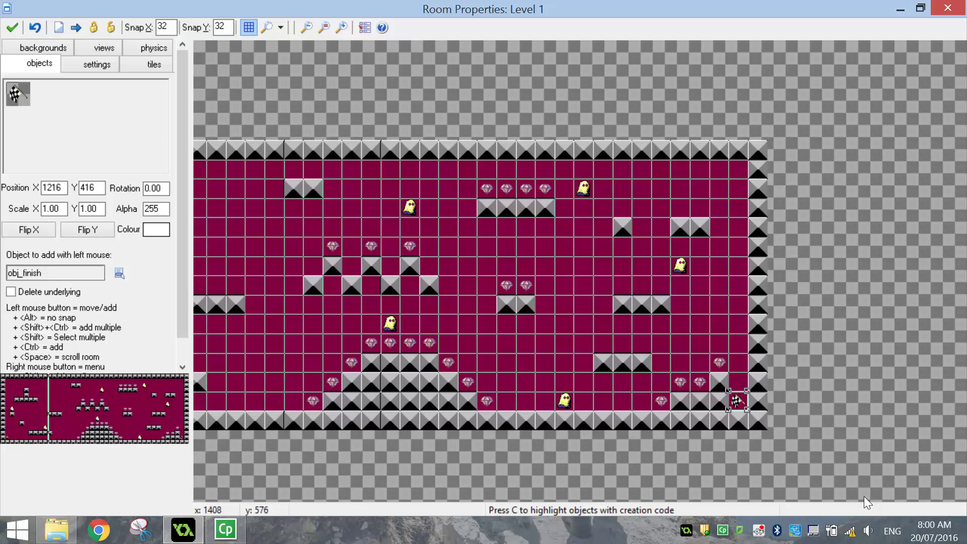
mouse_move(115, 398)
mouse_down()
mouse_move(85, 407)
mouse_move(96, 408)
mouse_move(93, 310)
mouse_up()
click(13, 27)
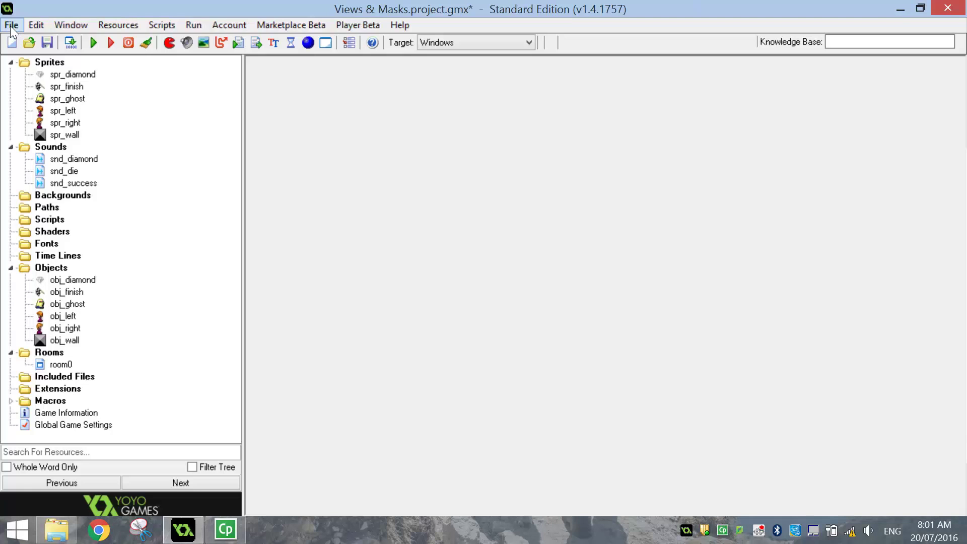